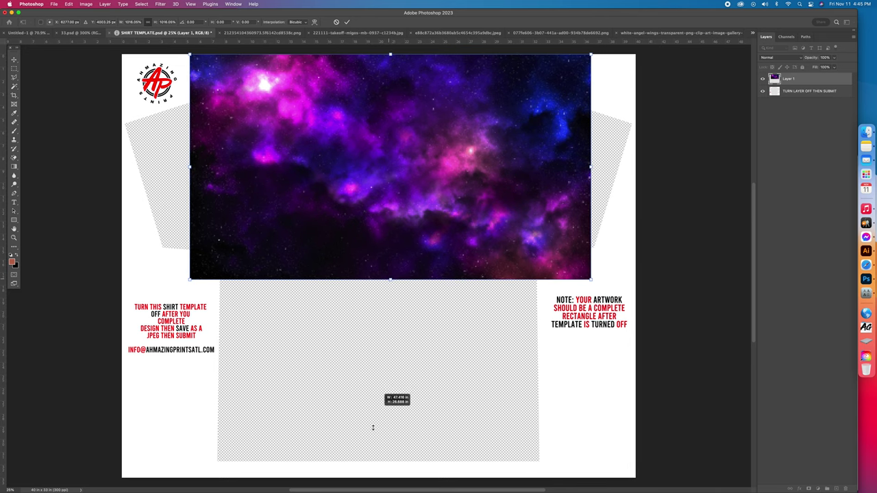
Enlarge the galaxy image to about 1293% so it covers the whole canvas, and place its layer beneath the template layer.
{"action": "left_click_drag", "start_coordinate": [398, 343], "coordinate": [399, 351]}
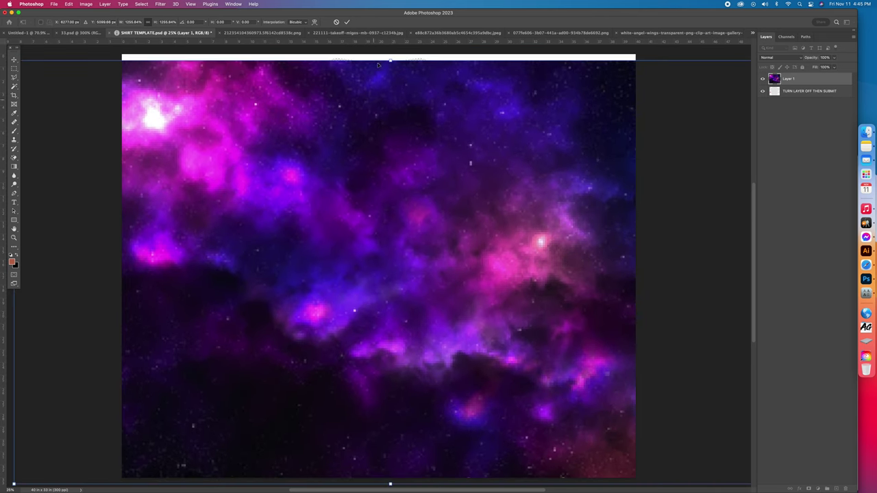
{"action": "left_click_drag", "start_coordinate": [392, 58], "coordinate": [394, 42]}
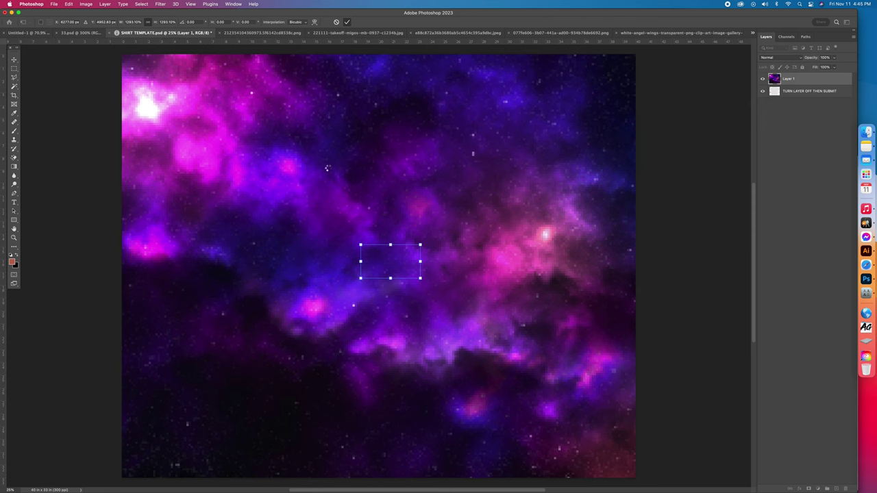
{"action": "key", "text": "Return"}
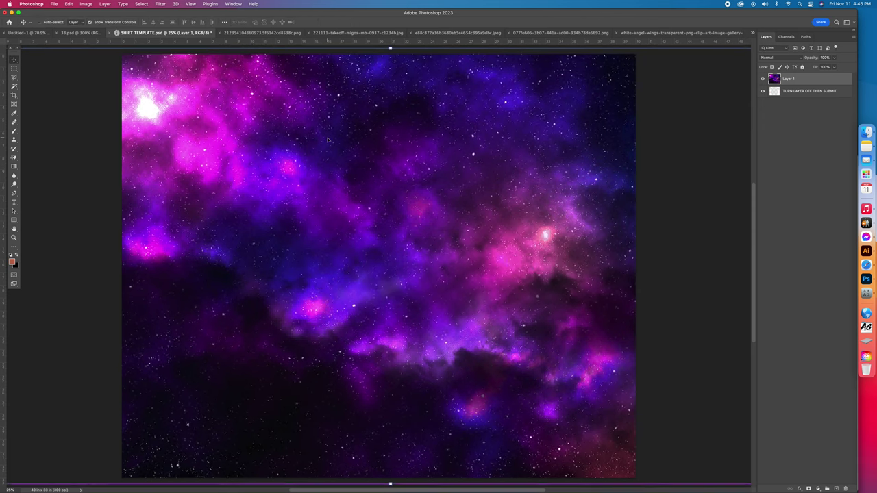
{"action": "key", "text": "super+bracketleft"}
Close the galaxy source image without saving it and return to the shirt template.
{"action": "left_click", "coordinate": [251, 33]}
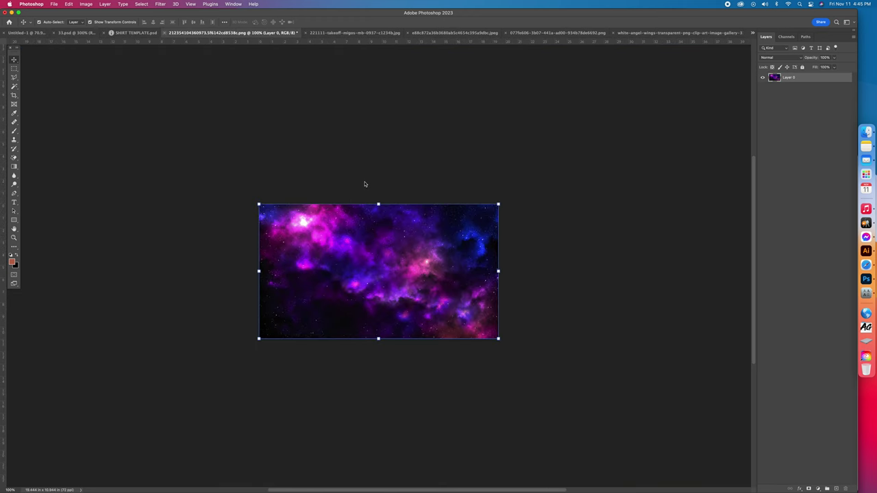
{"action": "key", "text": "super+w"}
{"action": "left_click", "coordinate": [433, 183]}
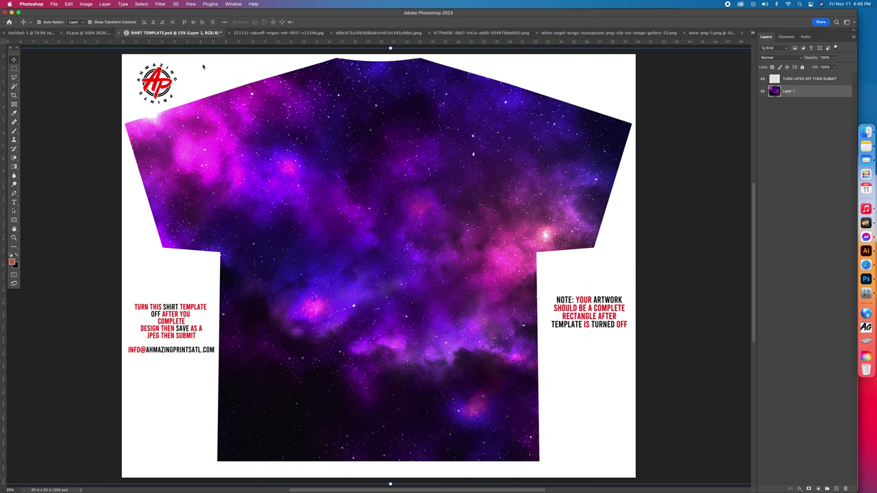
Copy the concert photo into the shirt template, scale it to 248%, and place it over the lower part of the shirt body.
{"action": "left_click", "coordinate": [277, 32]}
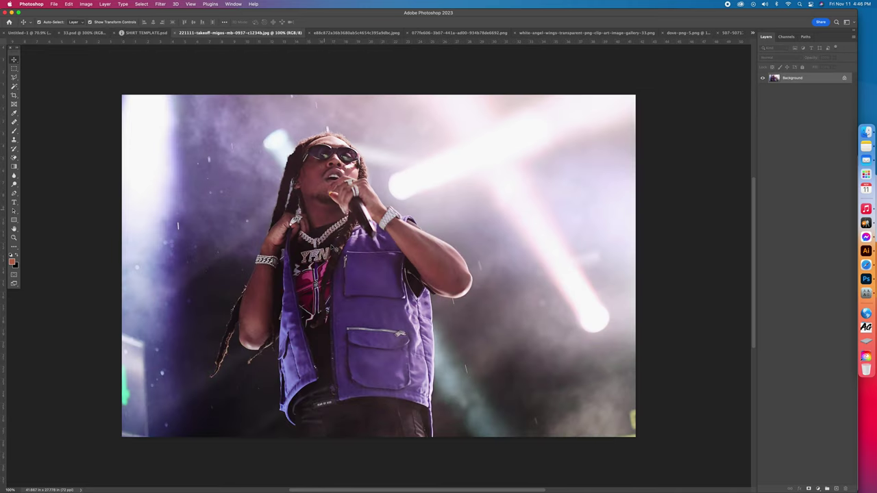
{"action": "left_click", "coordinate": [159, 32]}
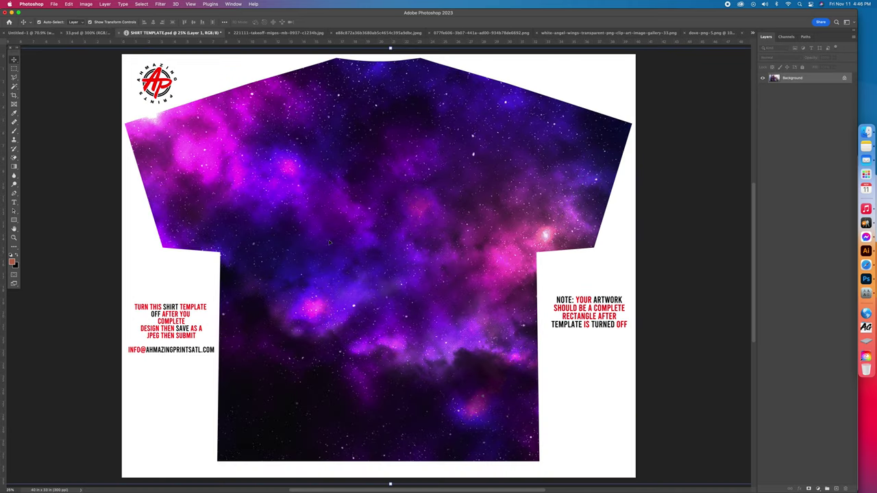
{"action": "key", "text": "cmd+v"}
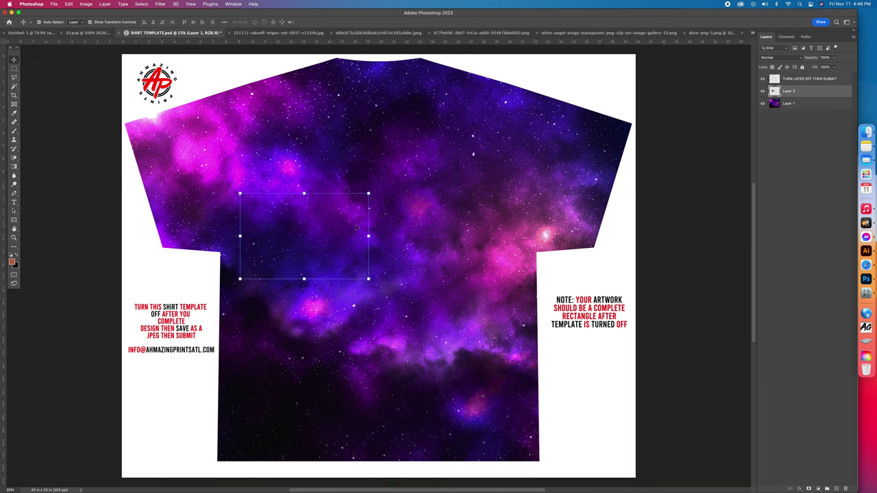
{"action": "key", "text": "cmd+t"}
{"action": "left_click_drag", "start_coordinate": [368, 236], "coordinate": [559, 236]}
{"action": "left_click_drag", "start_coordinate": [347, 330], "coordinate": [309, 447]}
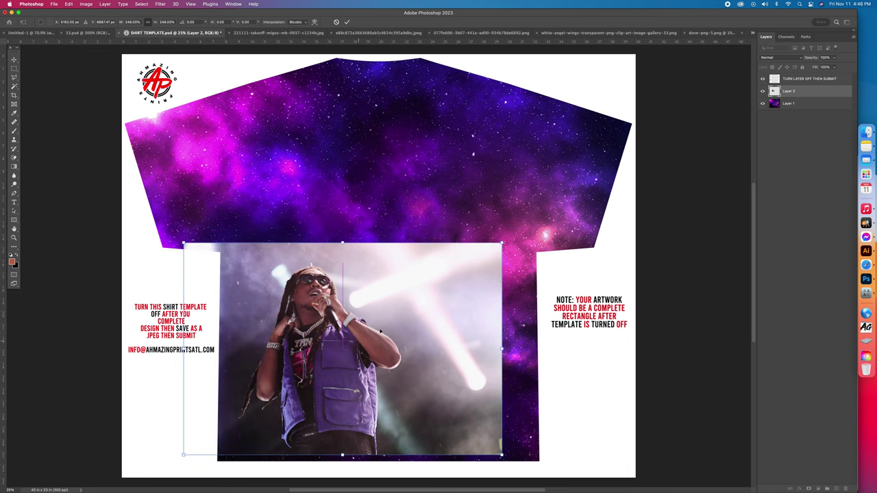
{"action": "key", "text": "Return"}
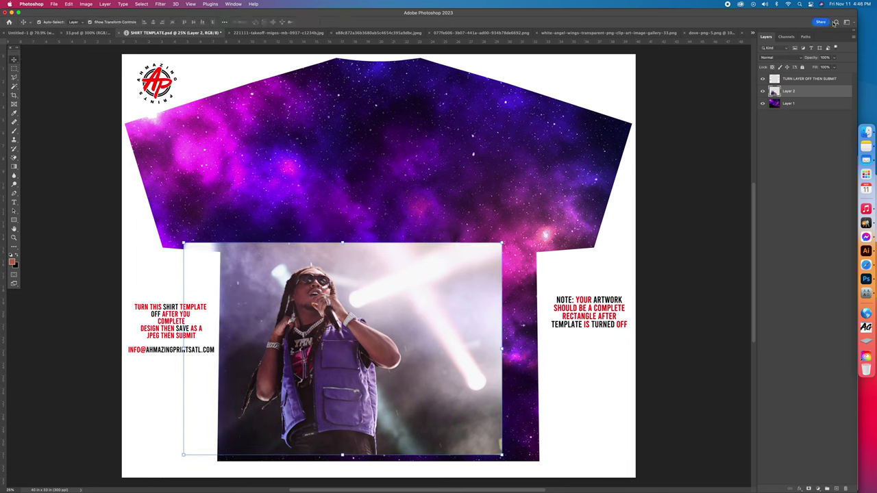
Remove the background from the concert photo layer with the Remove background quick action, and close its source image.
{"action": "left_click", "coordinate": [836, 22]}
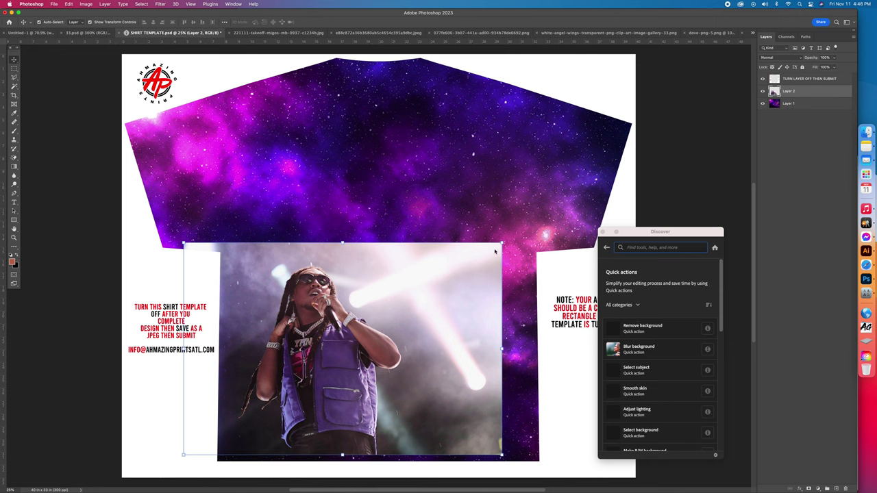
{"action": "left_click_drag", "start_coordinate": [644, 231], "coordinate": [690, 178]}
{"action": "left_click", "coordinate": [688, 272]}
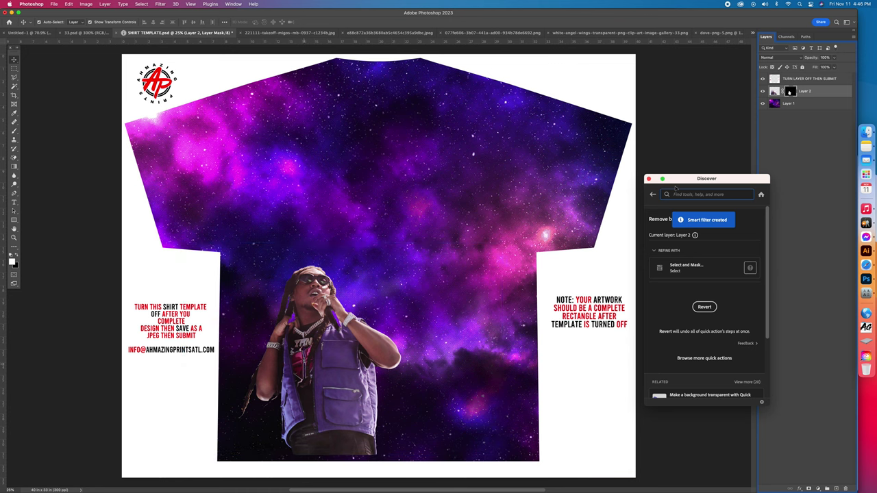
{"action": "left_click", "coordinate": [649, 178]}
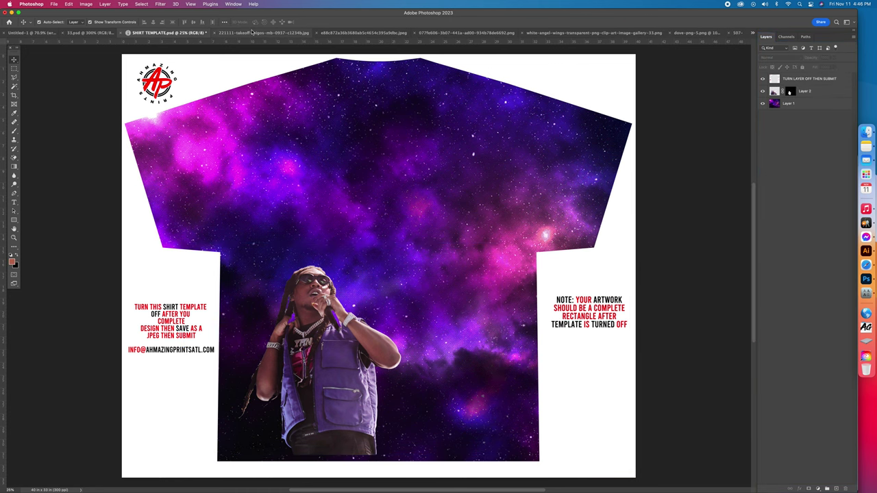
{"action": "left_click", "coordinate": [252, 33]}
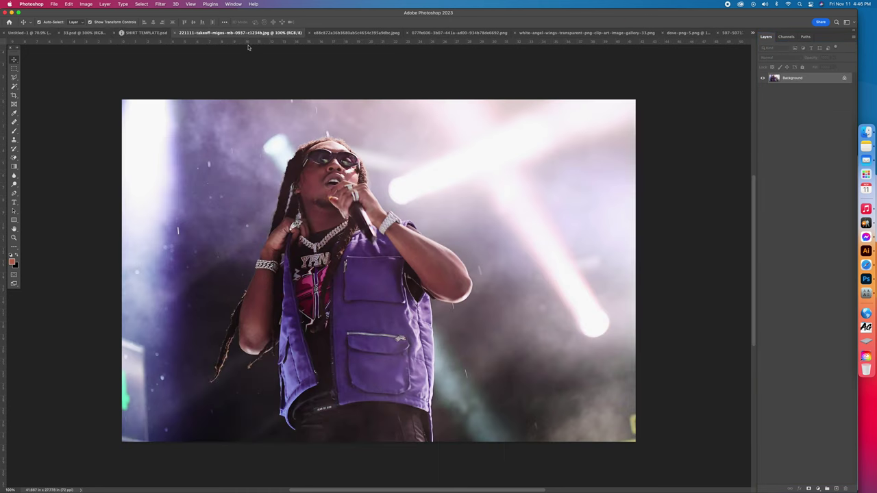
{"action": "left_click", "coordinate": [174, 33]}
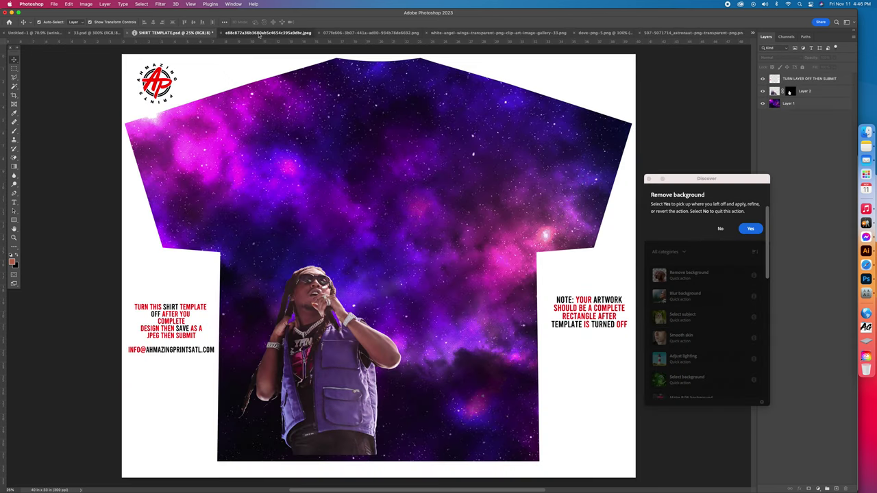
Copy the purple-lit portrait into the shirt template, scale it to about 780%, and place it over the shirt's upper right.
{"action": "left_click", "coordinate": [259, 34]}
{"action": "left_click", "coordinate": [649, 179]}
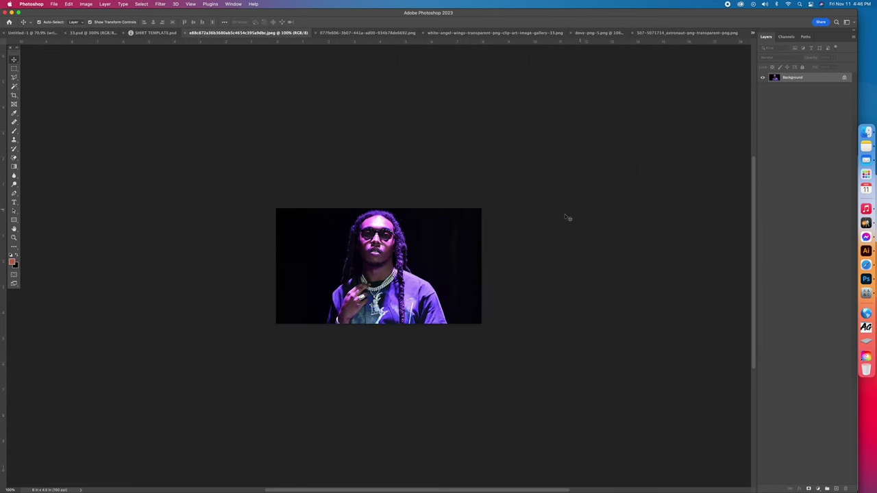
{"action": "left_click", "coordinate": [140, 35]}
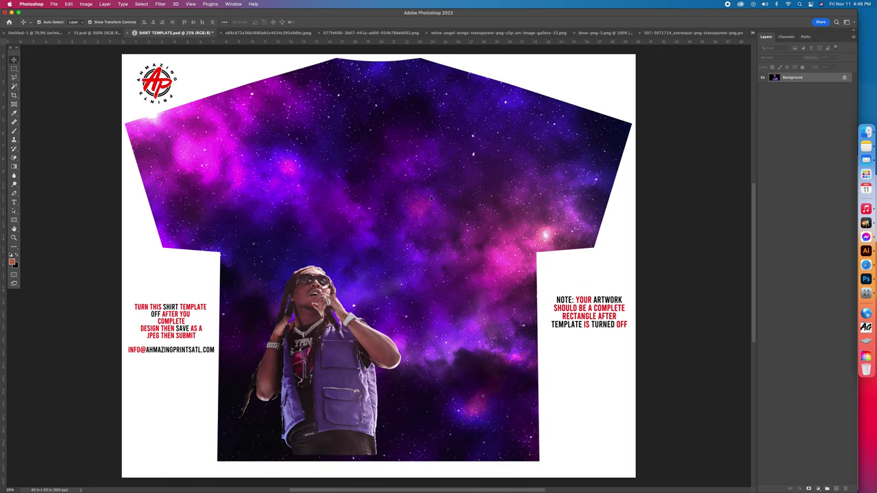
{"action": "key", "text": "super+v"}
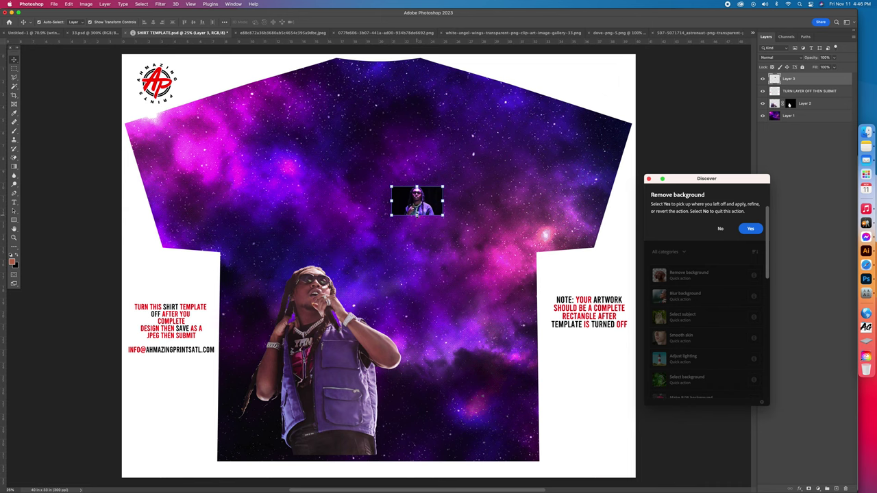
{"action": "left_click_drag", "start_coordinate": [416, 216], "coordinate": [414, 409]}
{"action": "left_click_drag", "start_coordinate": [425, 314], "coordinate": [473, 215]}
{"action": "left_click", "coordinate": [346, 23]}
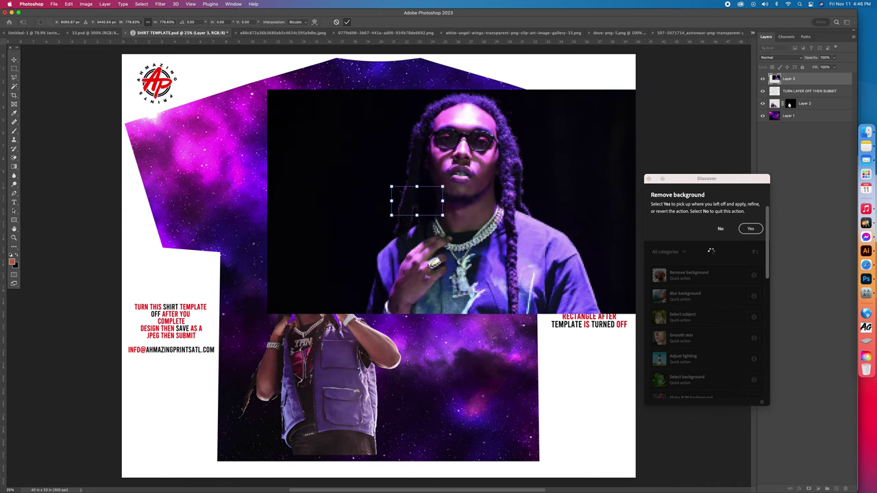
Remove the background from the purple-lit portrait layer and close its source image.
{"action": "left_click", "coordinate": [720, 228]}
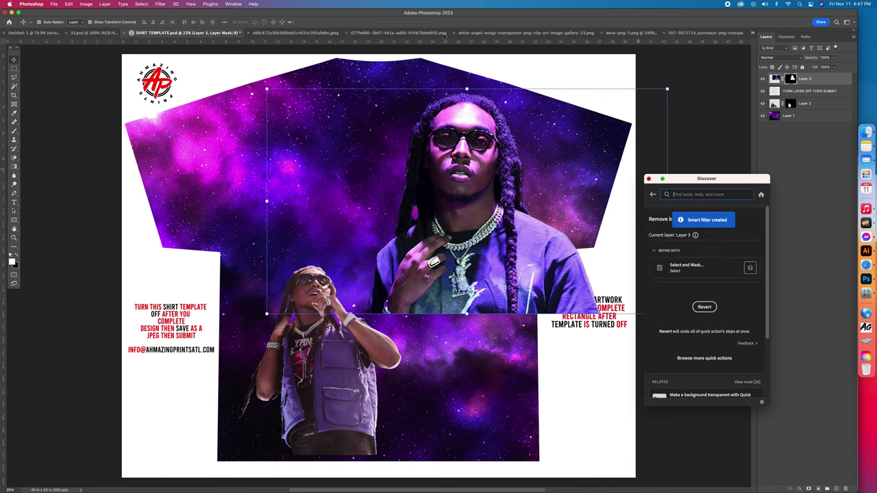
{"action": "left_click", "coordinate": [290, 36]}
{"action": "left_click", "coordinate": [291, 34]}
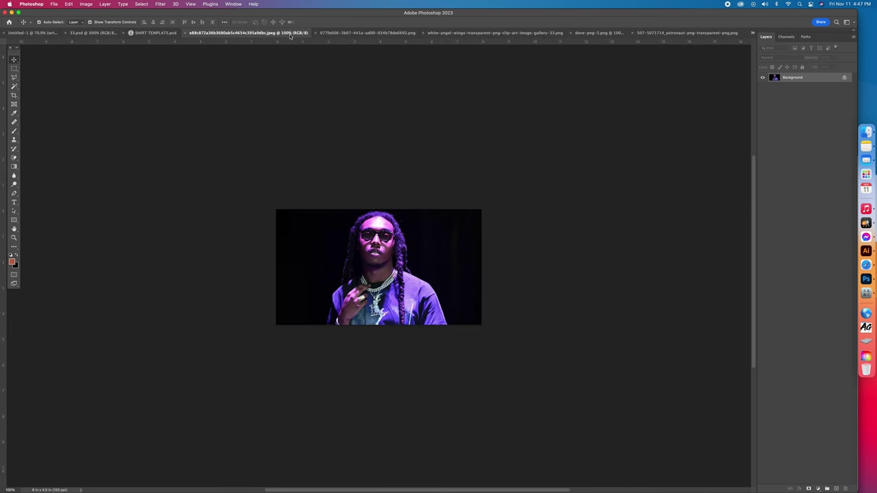
{"action": "left_click", "coordinate": [185, 34]}
Remove the background from the black-jacket portrait in its own document, using the Remove background quick action.
{"action": "left_click", "coordinate": [285, 33]}
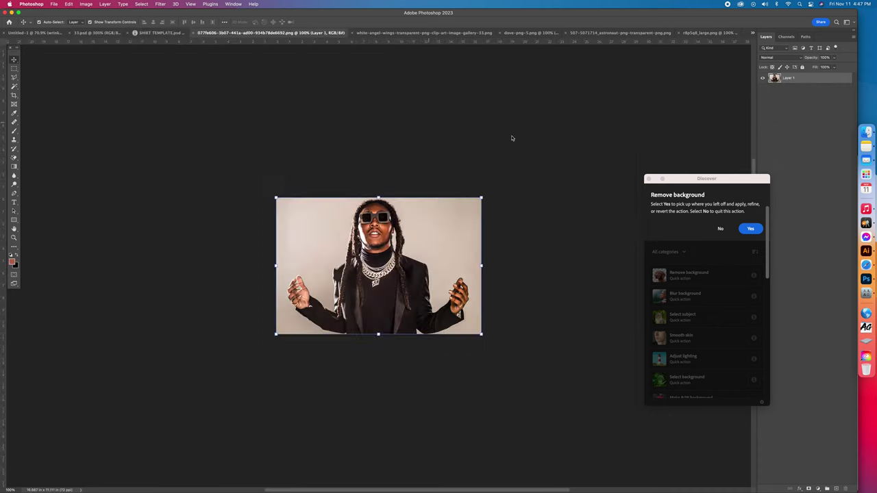
{"action": "left_click", "coordinate": [720, 228]}
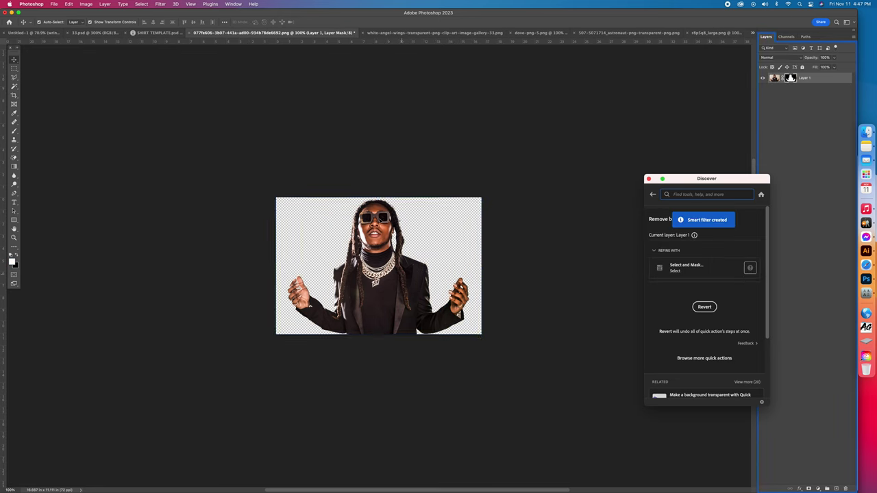
{"action": "left_click_drag", "start_coordinate": [381, 219], "coordinate": [362, 160]}
{"action": "left_click", "coordinate": [649, 179]}
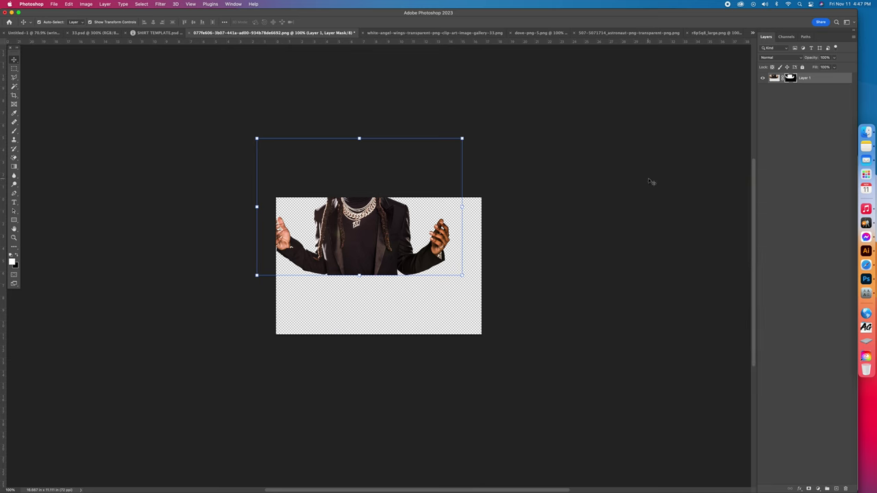
Bring the cut-out black-jacket portrait into the shirt template, scale it to about 609%, and center it on the upper shirt.
{"action": "left_click_drag", "start_coordinate": [346, 239], "coordinate": [414, 182]}
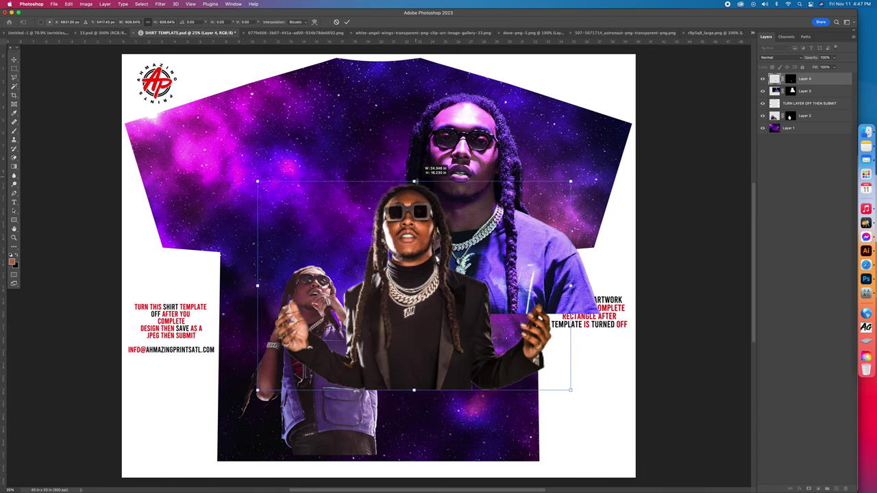
{"action": "left_click_drag", "start_coordinate": [392, 329], "coordinate": [361, 404]}
{"action": "left_click_drag", "start_coordinate": [380, 331], "coordinate": [374, 217]}
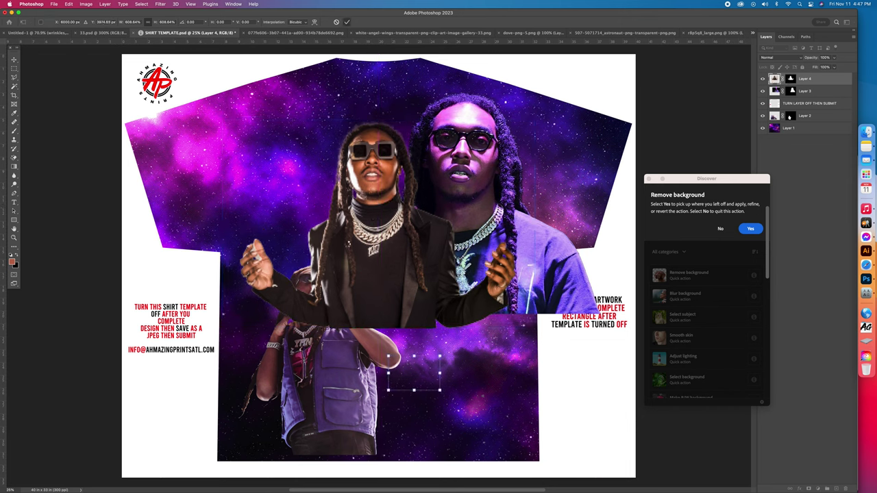
{"action": "key", "text": "Return"}
Move the concert figure to the upper left behind the central portrait, and shift the purple-lit portrait slightly right and up.
{"action": "left_click", "coordinate": [307, 293]}
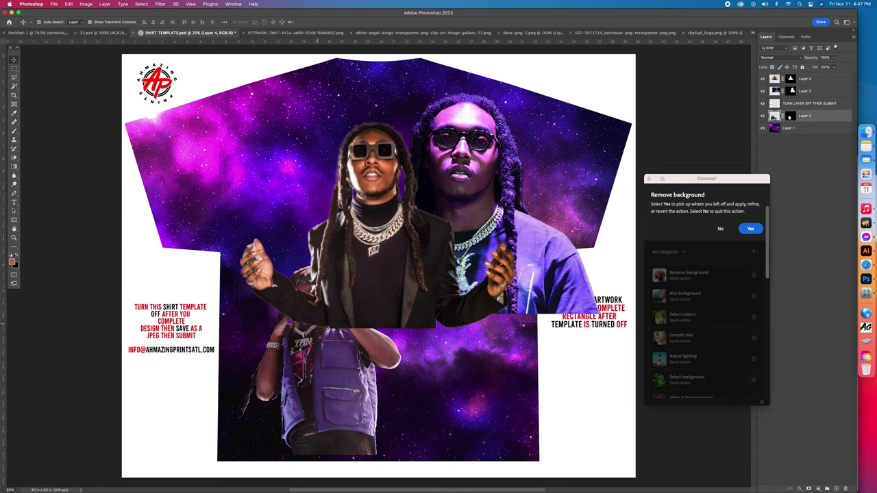
{"action": "left_click_drag", "start_coordinate": [336, 407], "coordinate": [301, 231]}
{"action": "left_click", "coordinate": [433, 81]}
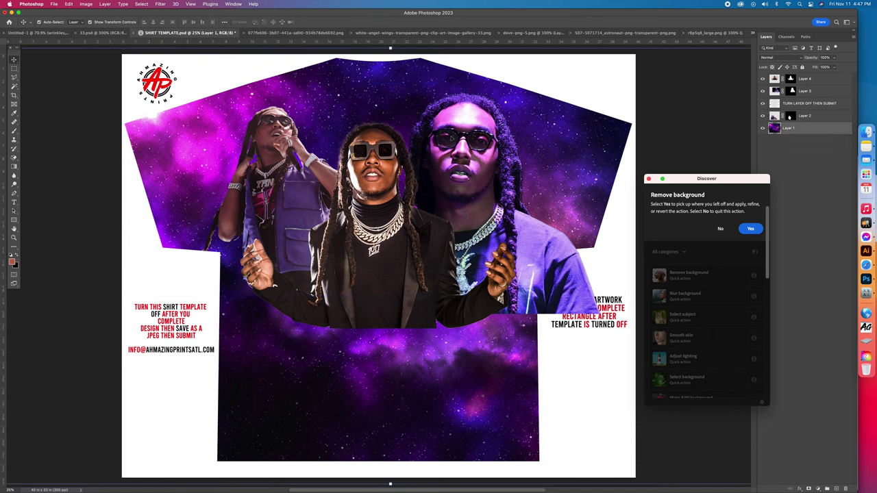
{"action": "left_click", "coordinate": [781, 91]}
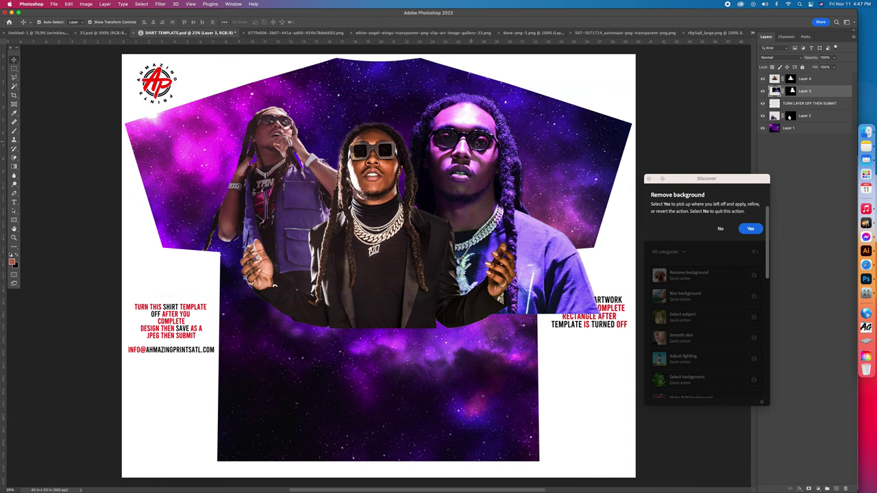
{"action": "left_click_drag", "start_coordinate": [492, 142], "coordinate": [644, 187]}
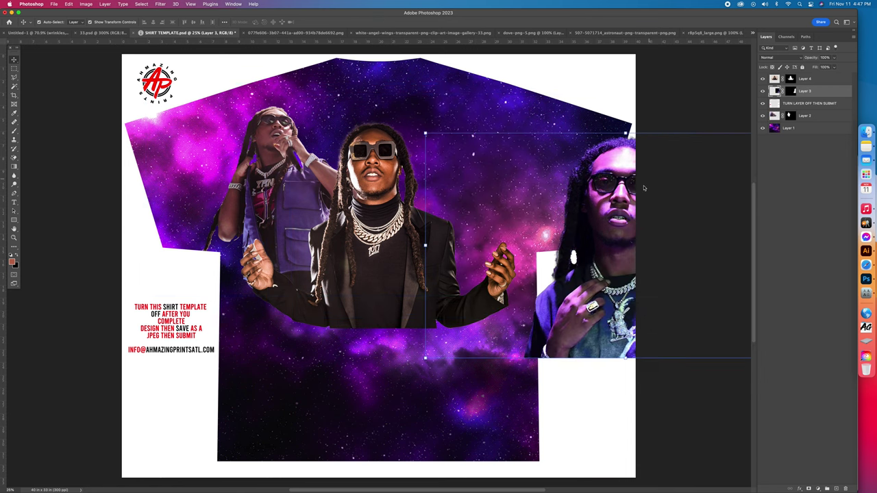
{"action": "left_click_drag", "start_coordinate": [586, 226], "coordinate": [470, 162]}
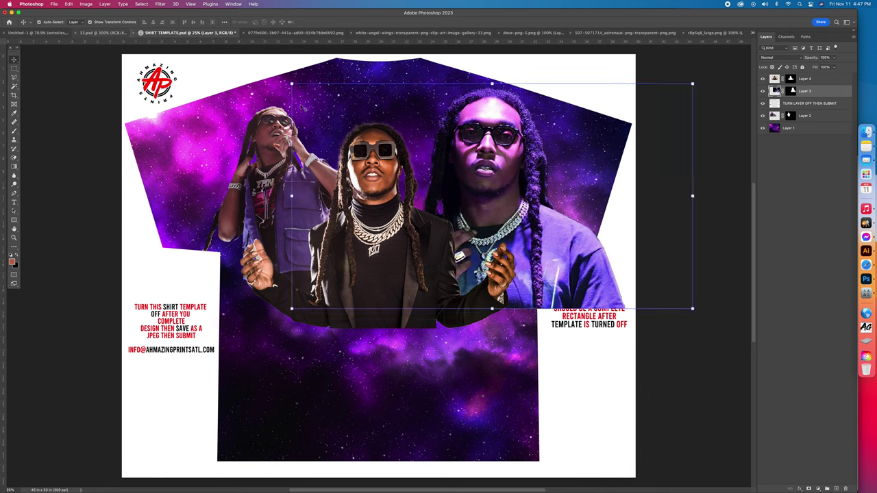
Desaturate the concert figure on Layer 2 to turn it grayscale.
{"action": "left_click", "coordinate": [774, 115]}
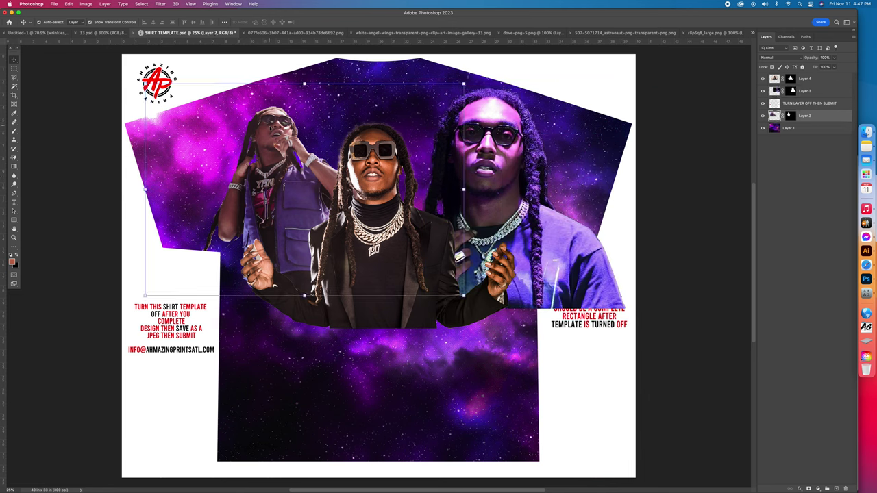
{"action": "left_click", "coordinate": [84, 3]}
{"action": "mouse_move", "coordinate": [96, 23]}
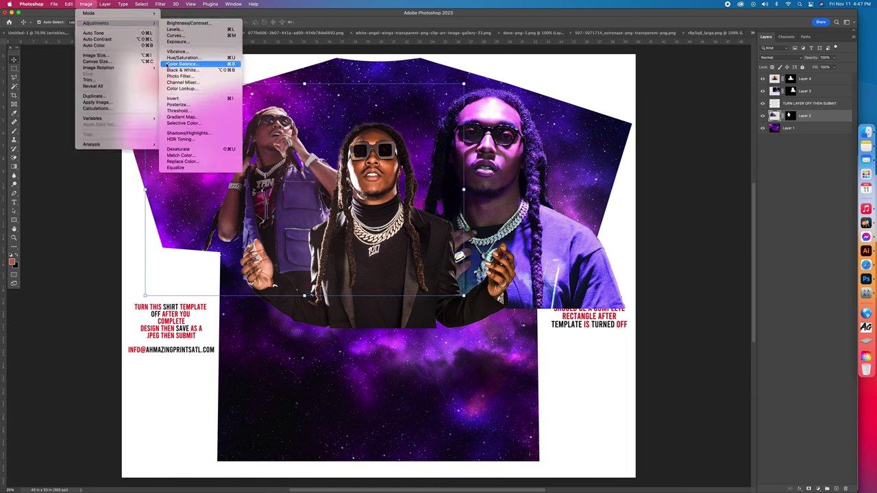
{"action": "left_click", "coordinate": [170, 70]}
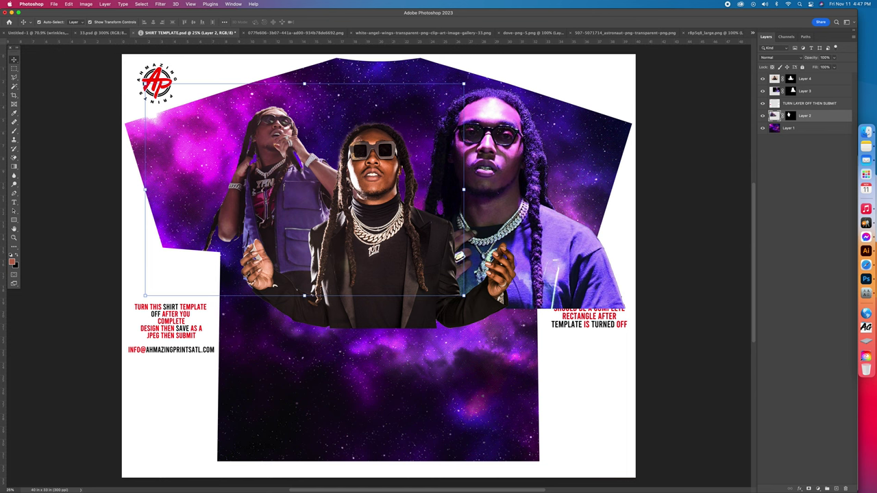
{"action": "key", "text": "shift+super+u"}
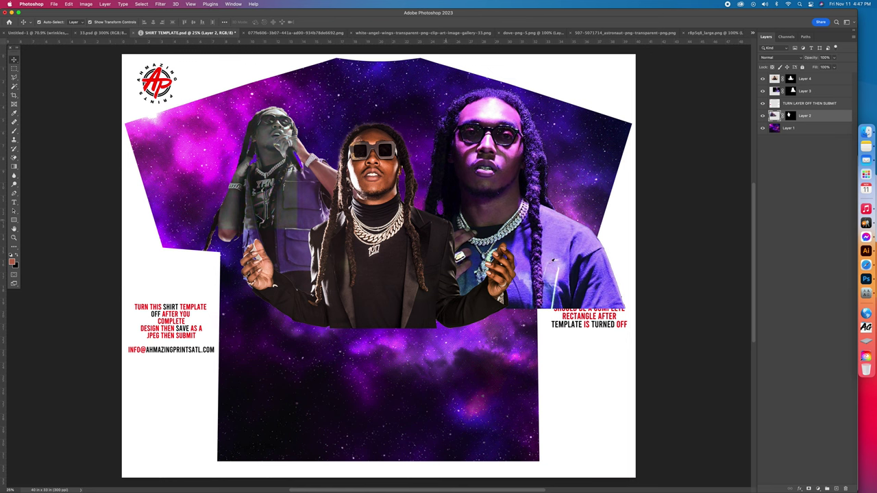
Convert the concert figure to black and white using the Black and White adjustment's Default preset.
{"action": "key", "text": "alt+shift+super+b"}
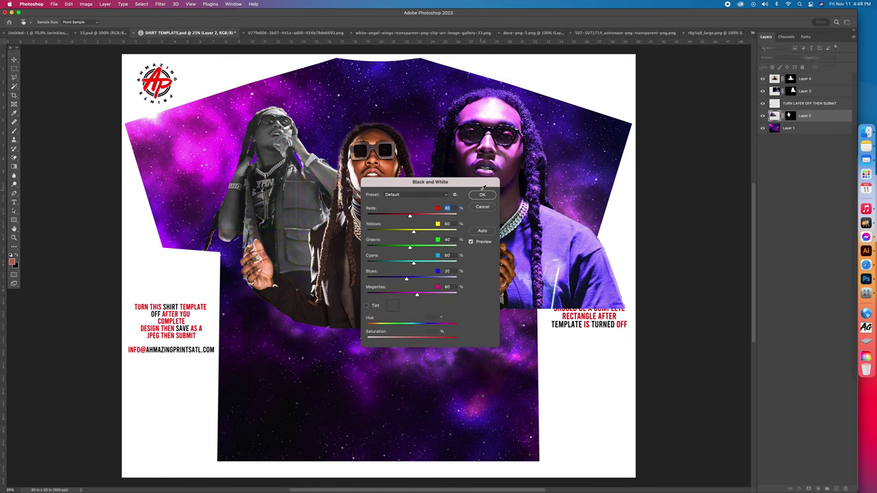
{"action": "left_click", "coordinate": [483, 195]}
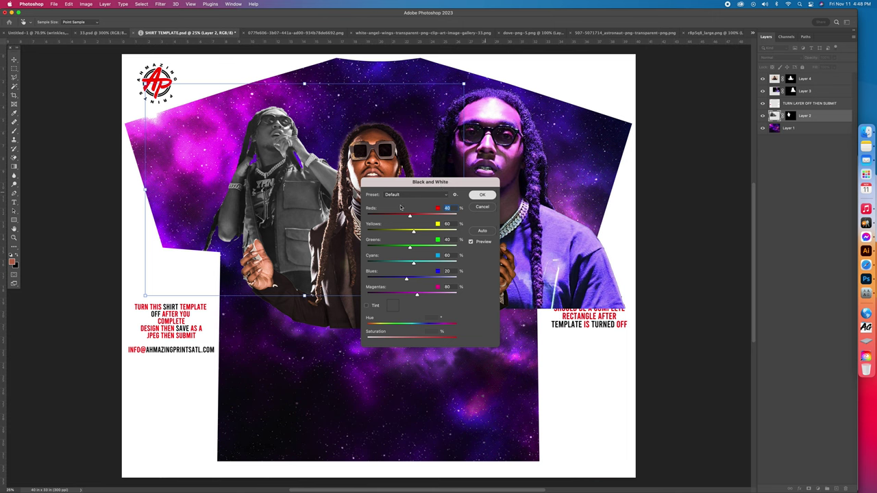
Try nudging the purple-lit portrait and erasing its lower edges with a large soft eraser, and undo the move and the strokes.
{"action": "left_click_drag", "start_coordinate": [468, 179], "coordinate": [486, 180]}
{"action": "key", "text": "e"}
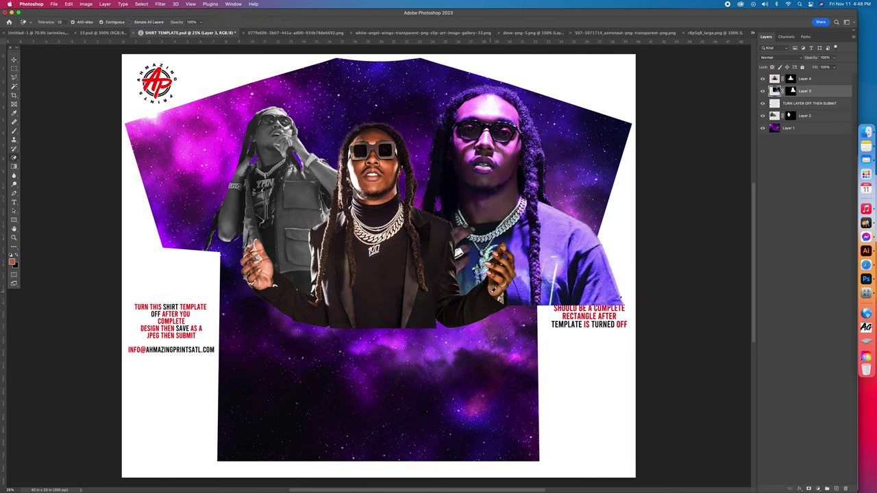
{"action": "key", "text": "e"}
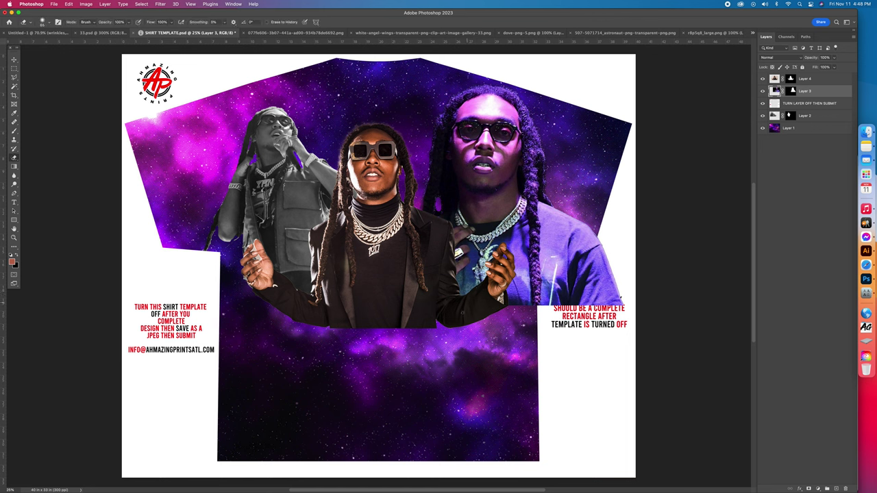
{"action": "mouse_move", "coordinate": [452, 301]}
{"action": "left_mouse_down"}
{"action": "mouse_move", "coordinate": [548, 324]}
{"action": "mouse_move", "coordinate": [624, 288]}
{"action": "mouse_move", "coordinate": [614, 261]}
{"action": "left_mouse_up"}
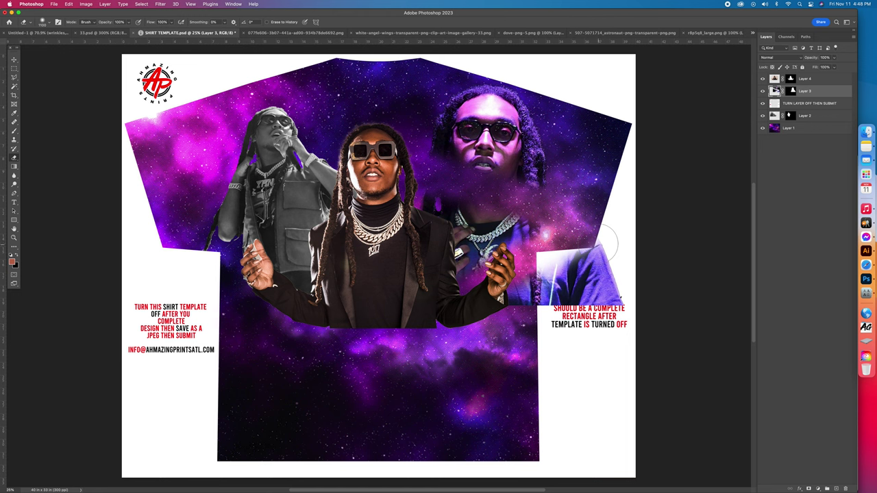
{"action": "key", "text": "super+z"}
{"action": "left_click_drag", "start_coordinate": [473, 295], "coordinate": [476, 195]}
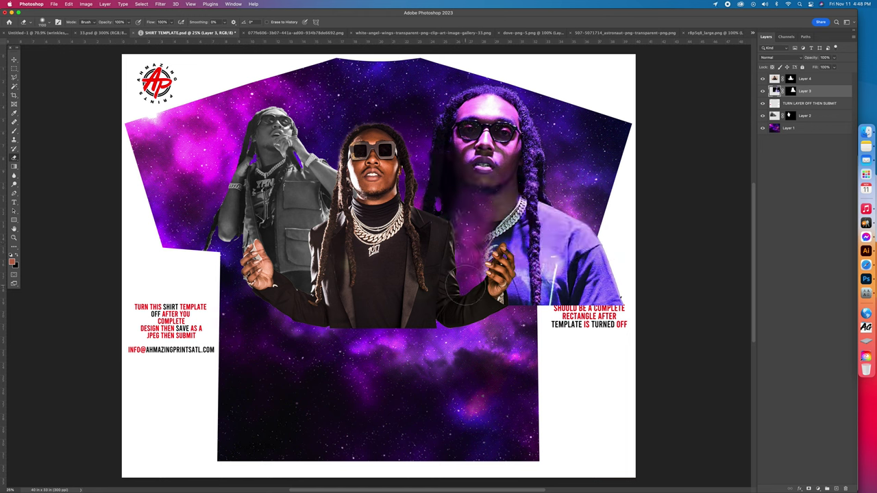
{"action": "key", "text": "super+z"}
{"action": "left_click_drag", "start_coordinate": [454, 297], "coordinate": [497, 209]}
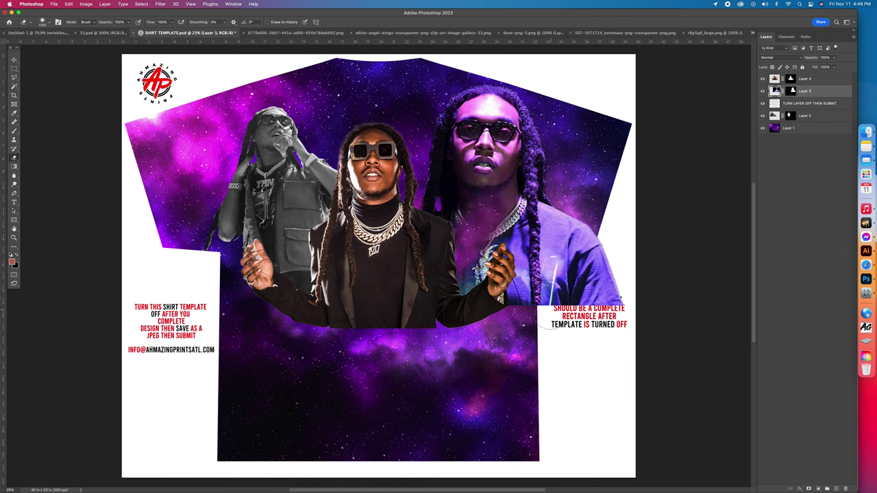
{"action": "key", "text": "super+z"}
{"action": "mouse_move", "coordinate": [627, 296]}
{"action": "left_mouse_down"}
{"action": "mouse_move", "coordinate": [490, 278]}
{"action": "mouse_move", "coordinate": [624, 299]}
{"action": "left_mouse_up"}
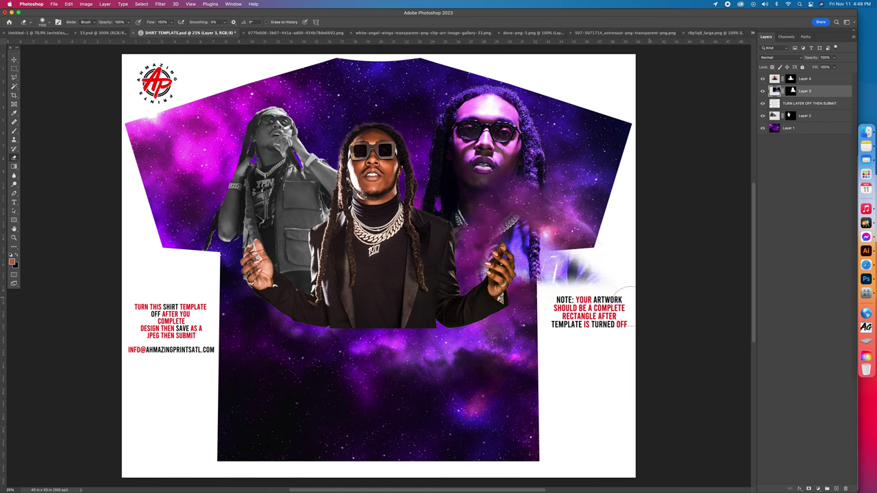
{"action": "left_click_drag", "start_coordinate": [609, 268], "coordinate": [548, 273]}
{"action": "key", "text": "super+z"}
{"action": "key", "text": "super+z"}
{"action": "key", "text": "super+z"}
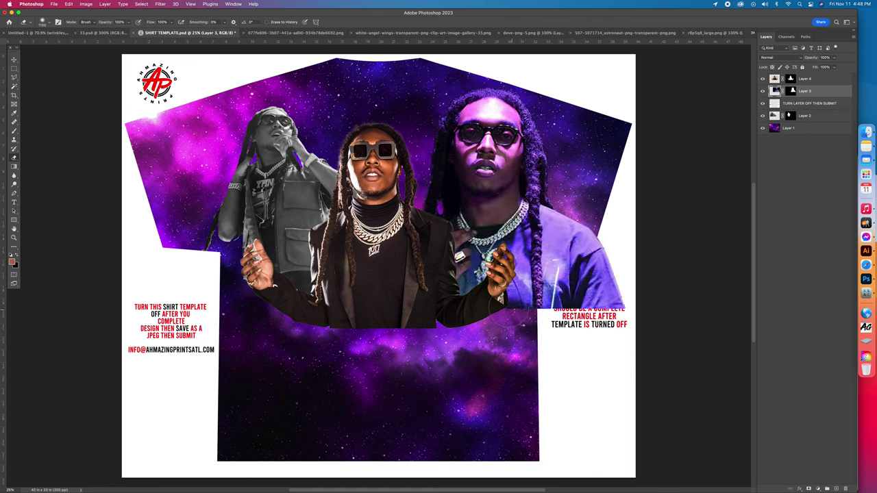
Fade the lower edges of the purple-lit portrait and of the black-jacket portrait into the galaxy with a large soft eraser.
{"action": "mouse_move", "coordinate": [521, 300]}
{"action": "left_mouse_down"}
{"action": "mouse_move", "coordinate": [622, 291]}
{"action": "mouse_move", "coordinate": [606, 277]}
{"action": "left_mouse_up"}
{"action": "mouse_move", "coordinate": [611, 241]}
{"action": "left_mouse_down"}
{"action": "mouse_move", "coordinate": [599, 285]}
{"action": "mouse_move", "coordinate": [558, 307]}
{"action": "mouse_move", "coordinate": [581, 249]}
{"action": "mouse_move", "coordinate": [539, 273]}
{"action": "mouse_move", "coordinate": [518, 301]}
{"action": "left_mouse_up"}
{"action": "key", "text": "v"}
{"action": "left_click", "coordinate": [428, 266]}
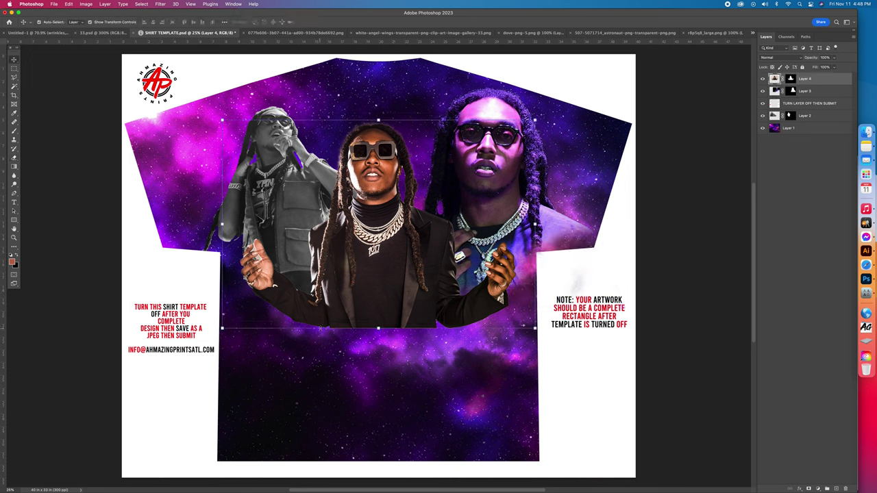
{"action": "key", "text": "e"}
{"action": "mouse_move", "coordinate": [322, 329]}
{"action": "left_mouse_down"}
{"action": "mouse_move", "coordinate": [287, 335]}
{"action": "mouse_move", "coordinate": [479, 322]}
{"action": "left_mouse_up"}
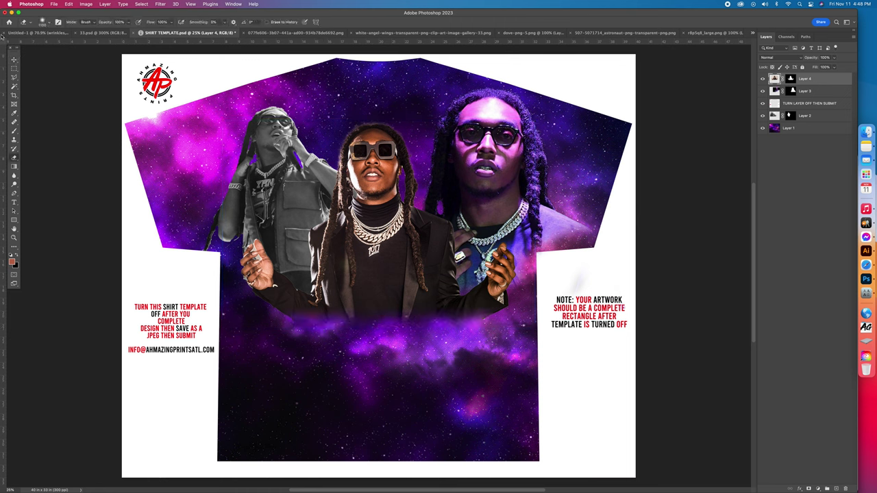
Close the source document of the black-jacket portrait and return to the shirt template.
{"action": "left_click", "coordinate": [14, 60]}
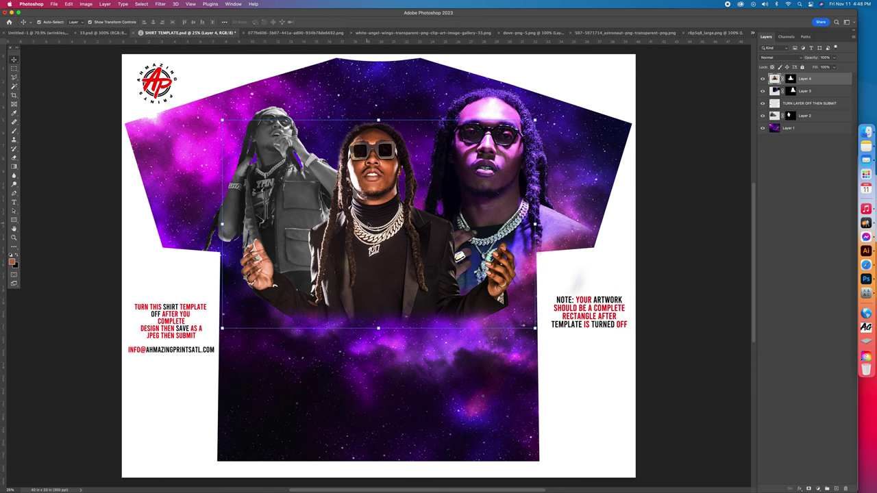
{"action": "left_click", "coordinate": [294, 33]}
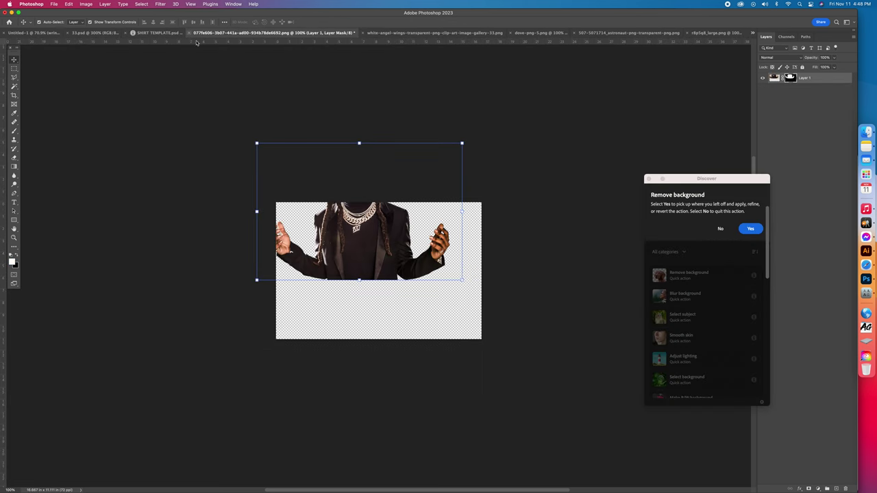
{"action": "key", "text": "super+w"}
{"action": "left_click", "coordinate": [403, 183]}
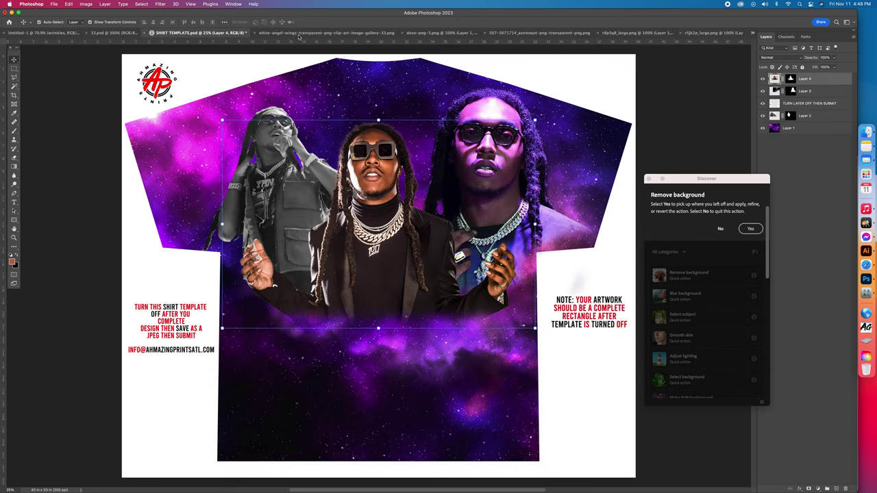
Bring the white angel wings image into the shirt template, enlarge it, and center it over the shirt's torso.
{"action": "left_click", "coordinate": [299, 34]}
{"action": "left_click_drag", "start_coordinate": [329, 109], "coordinate": [421, 21]}
{"action": "left_click_drag", "start_coordinate": [457, 148], "coordinate": [423, 281]}
{"action": "left_click", "coordinate": [346, 22]}
Reorder the black-jacket portrait's layer so that the portrait sits in front of the angel wings.
{"action": "left_click", "coordinate": [443, 229]}
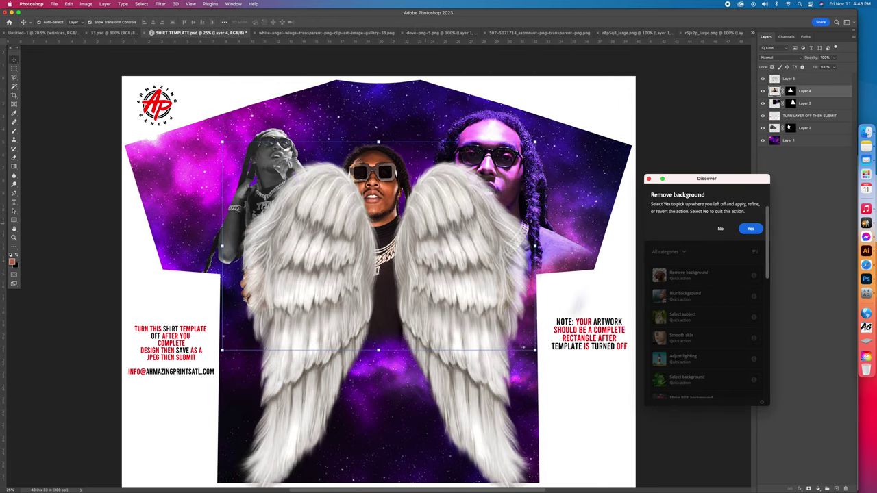
{"action": "key", "text": "super+bracketleft"}
{"action": "key", "text": "super+bracketleft"}
{"action": "key", "text": "super+bracketleft"}
{"action": "key", "text": "super+bracketleft"}
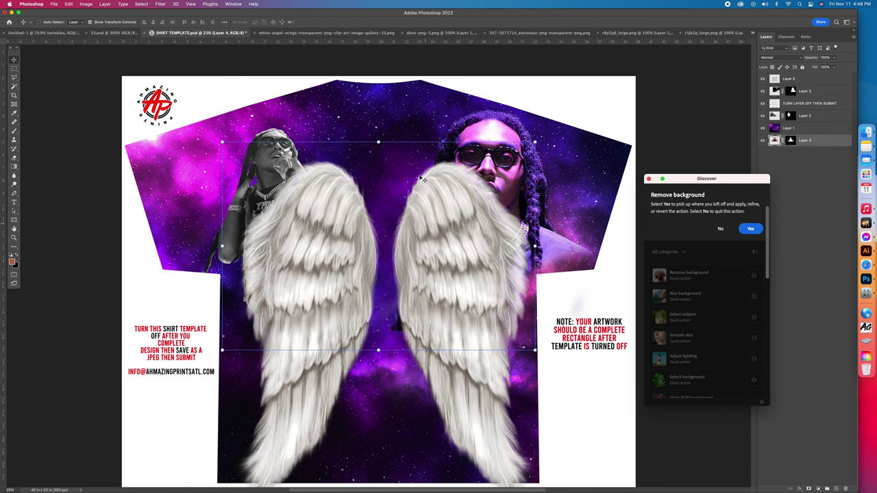
{"action": "key", "text": "super+bracketright"}
{"action": "key", "text": "super+bracketright"}
{"action": "key", "text": "super+bracketright"}
{"action": "key", "text": "super+bracketright"}
{"action": "key", "text": "super+bracketright"}
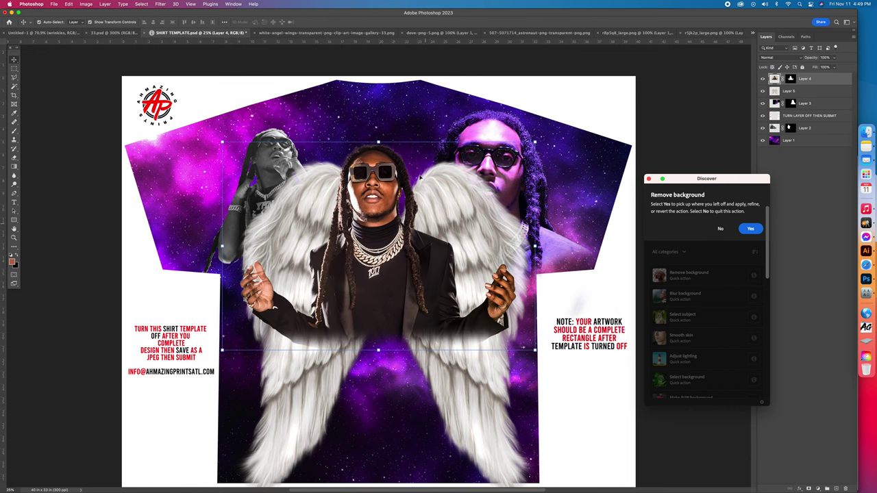
Dismiss the Discover window and move the black-jacket portrait and wings together down to the shirt's hem.
{"action": "left_click", "coordinate": [649, 179]}
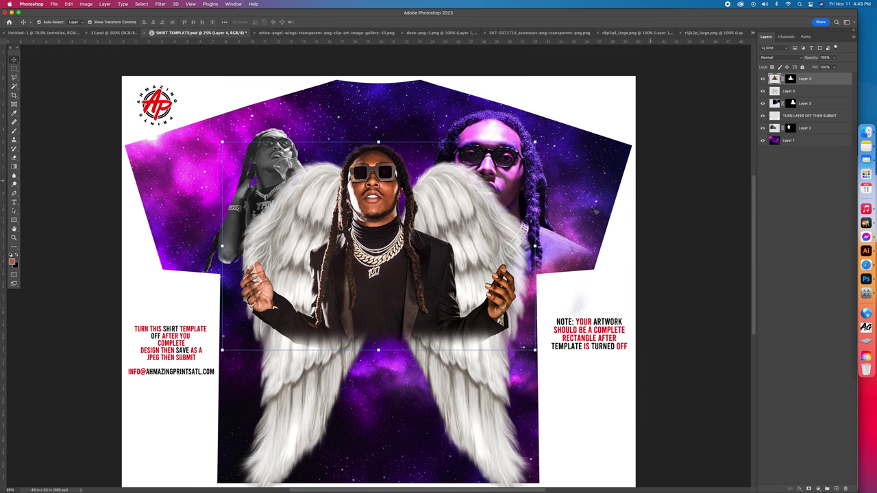
{"action": "left_click_drag", "start_coordinate": [466, 216], "coordinate": [466, 369]}
{"action": "scroll", "coordinate": [468, 268], "scroll_direction": "down", "scroll_amount": 3}
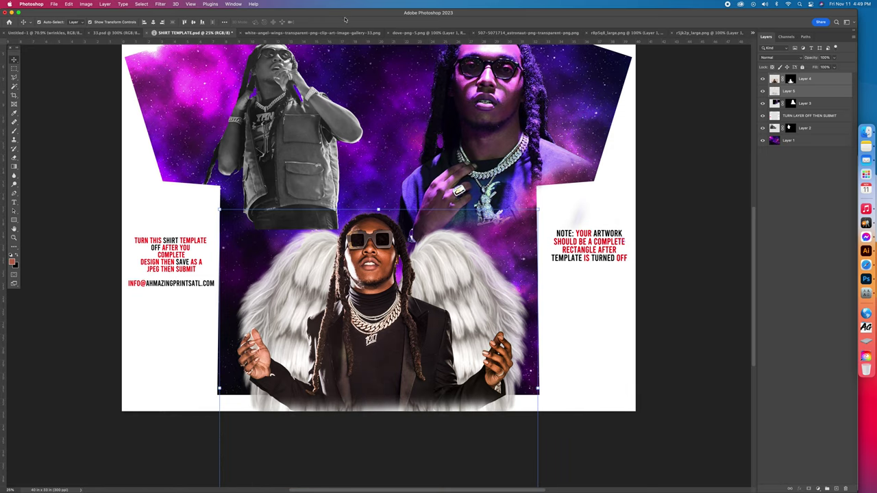
Raise the TURN LAYER OFF THEN SUBMIT layer to the top of the layer stack.
{"action": "left_click", "coordinate": [601, 202]}
{"action": "key", "text": "super+bracketright"}
{"action": "key", "text": "super+bracketright"}
{"action": "key", "text": "super+bracketright"}
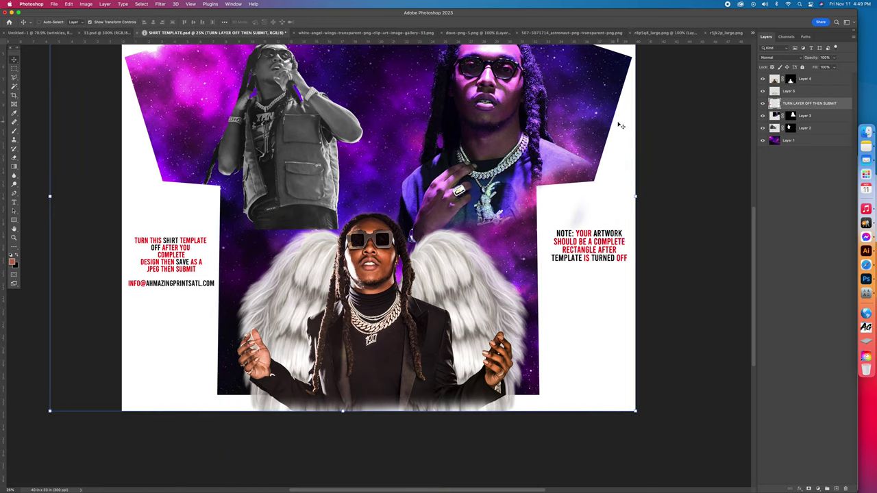
{"action": "scroll", "coordinate": [343, 261], "scroll_direction": "up", "scroll_amount": 3}
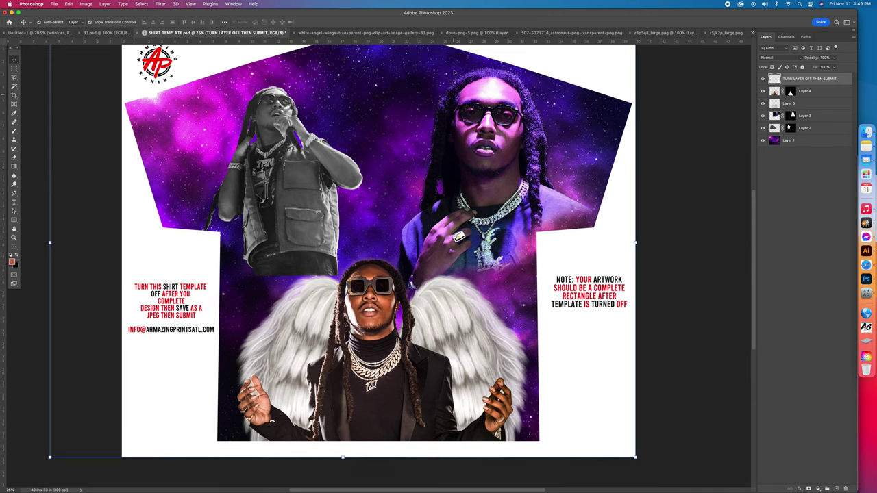
Enlarge the concert figure and shift it right and down on the upper shirt, and nudge the purple-lit portrait slightly left.
{"action": "left_click", "coordinate": [314, 304]}
{"action": "left_click_drag", "start_coordinate": [463, 197], "coordinate": [527, 197]}
{"action": "left_click_drag", "start_coordinate": [316, 172], "coordinate": [323, 205]}
{"action": "left_click", "coordinate": [347, 22]}
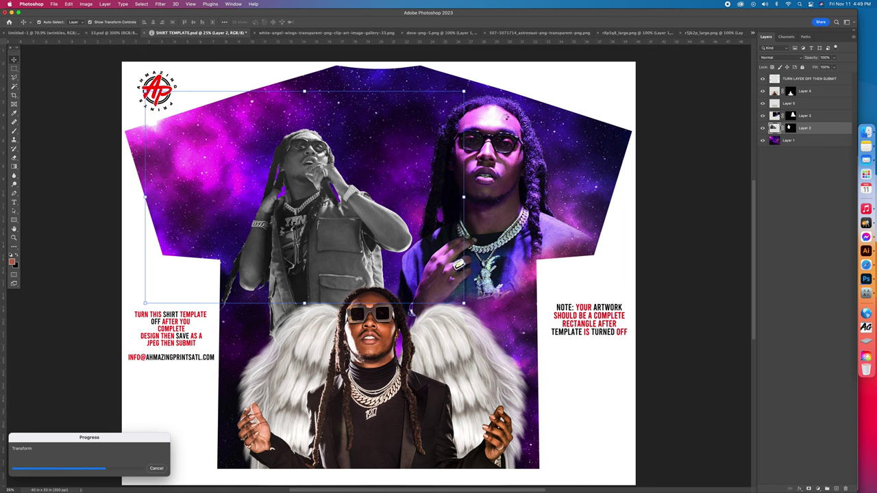
{"action": "mouse_move", "coordinate": [500, 153]}
{"action": "left_mouse_down"}
{"action": "mouse_move", "coordinate": [504, 161]}
{"action": "mouse_move", "coordinate": [507, 152]}
{"action": "left_mouse_up"}
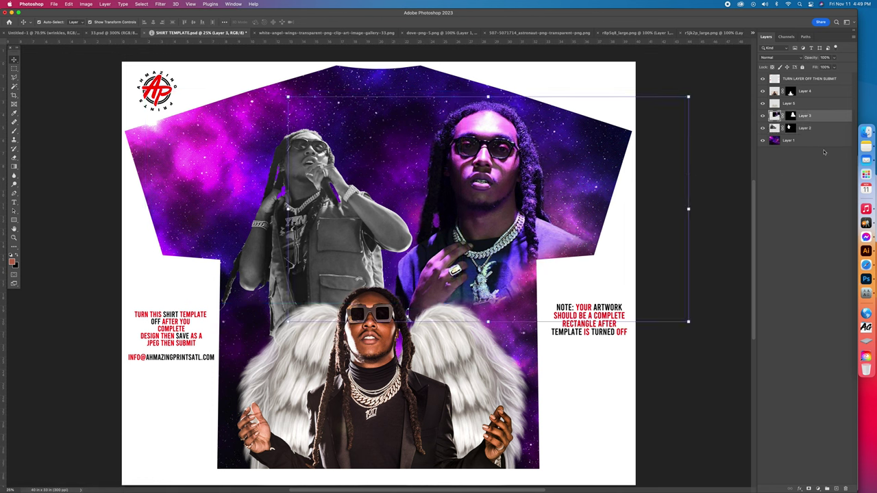
Close the wings image, and bring the white dove image into the shirt template, enlarged and placed on the left sleeve.
{"action": "left_click", "coordinate": [285, 32]}
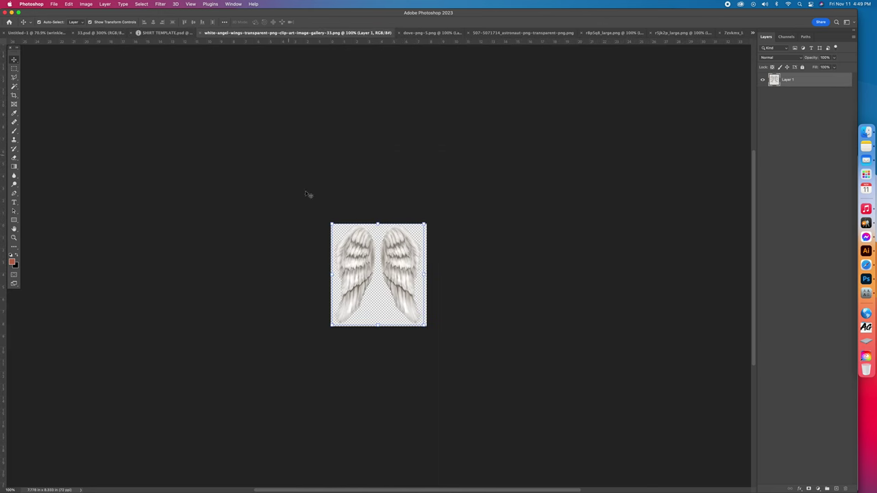
{"action": "left_click", "coordinate": [199, 33]}
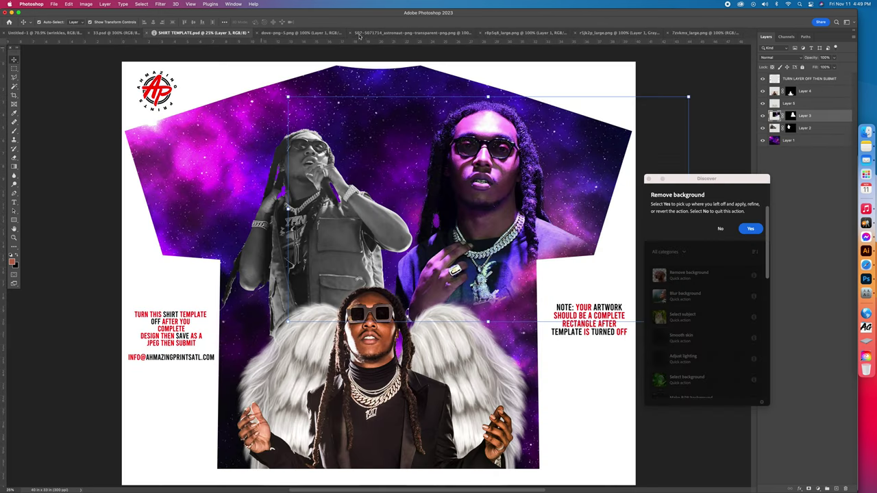
{"action": "left_click", "coordinate": [317, 33]}
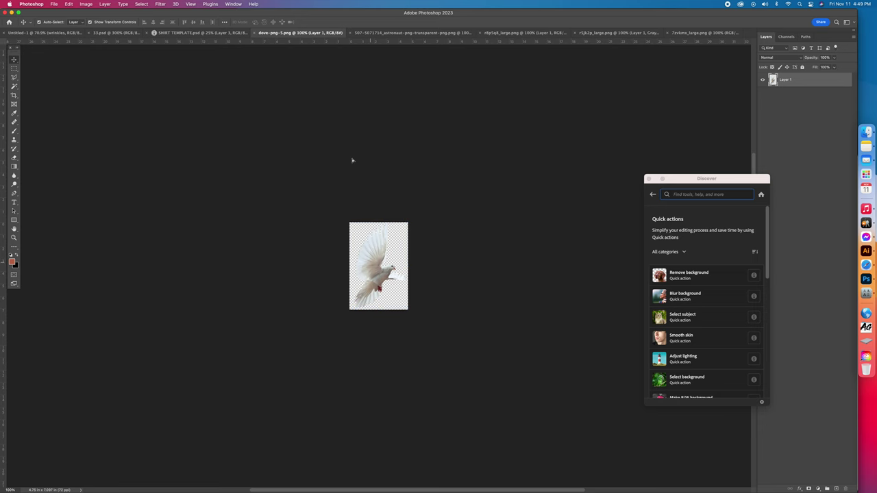
{"action": "left_click_drag", "start_coordinate": [185, 36], "coordinate": [242, 79]}
{"action": "left_click_drag", "start_coordinate": [230, 137], "coordinate": [225, 189]}
{"action": "left_click", "coordinate": [347, 22]}
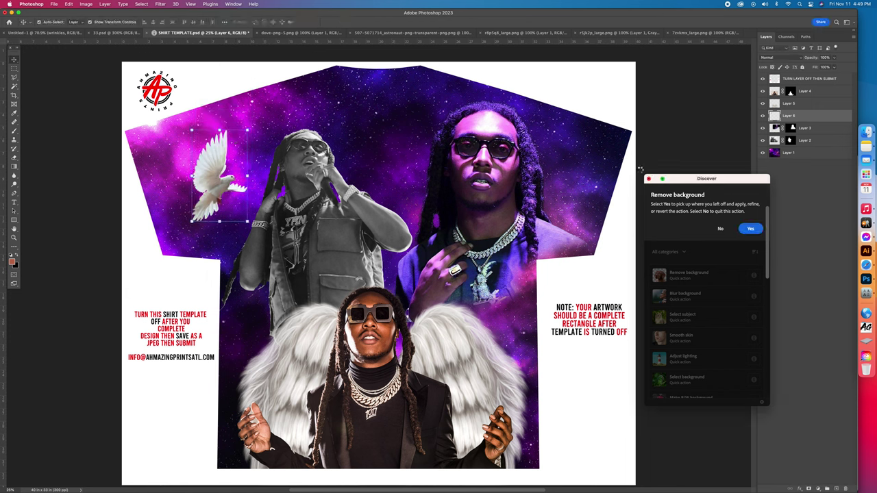
{"action": "left_click", "coordinate": [648, 179]}
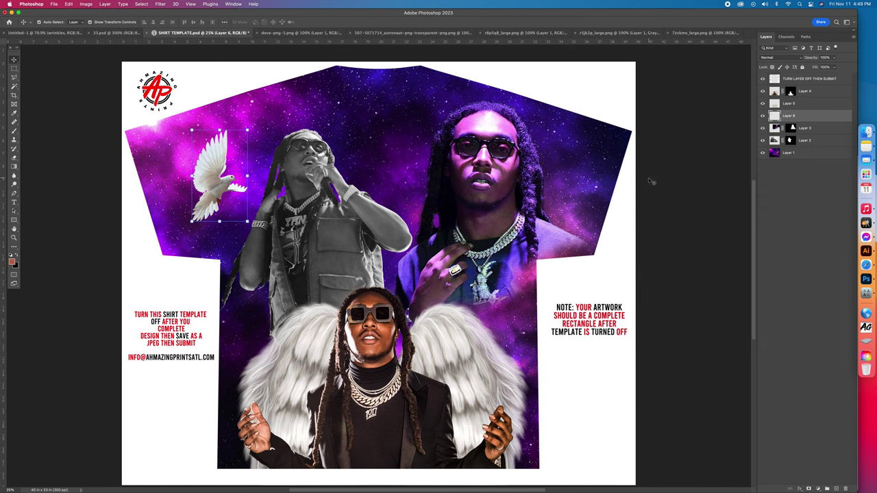
Duplicate the dove onto the right sleeve, and shift the purple-lit portrait left to make room for it.
{"action": "left_click_drag", "start_coordinate": [207, 176], "coordinate": [535, 146]}
{"action": "left_click_drag", "start_coordinate": [476, 131], "coordinate": [460, 130]}
{"action": "left_click_drag", "start_coordinate": [539, 152], "coordinate": [553, 153]}
Flip the left-sleeve dove horizontally so it mirrors the other one, and nudge it slightly left.
{"action": "left_click", "coordinate": [216, 167]}
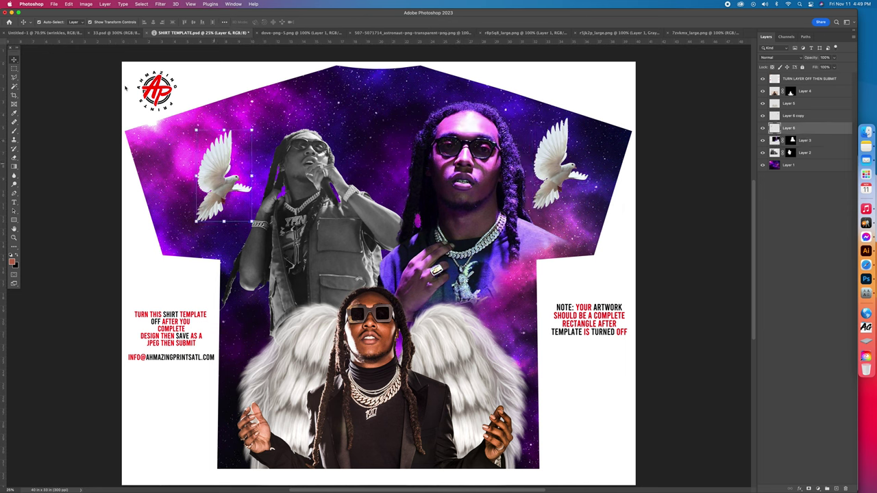
{"action": "left_click", "coordinate": [61, 4]}
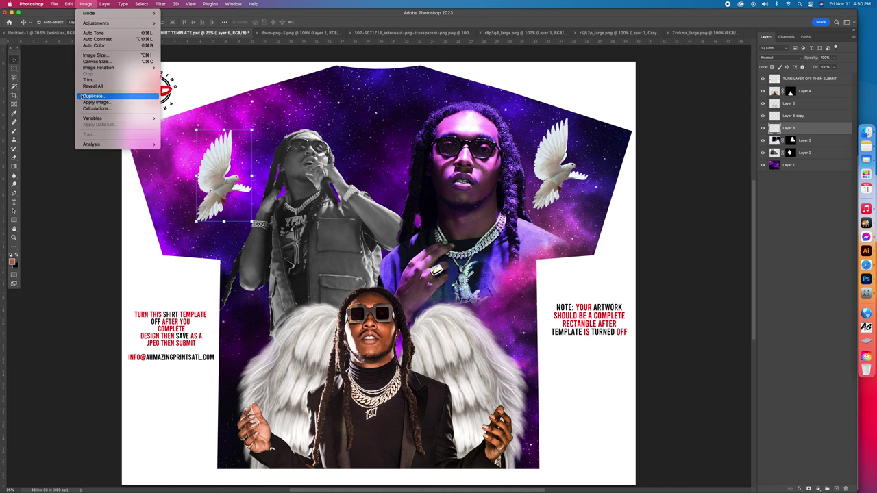
{"action": "mouse_move", "coordinate": [69, 4]}
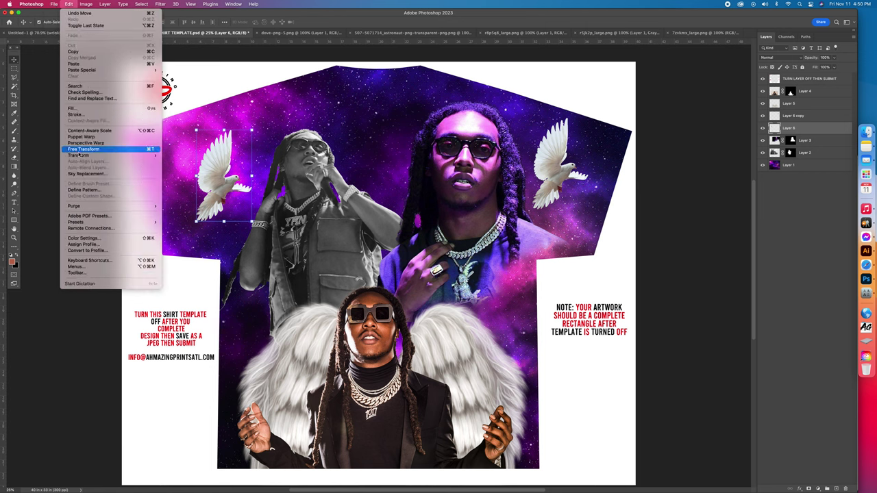
{"action": "mouse_move", "coordinate": [80, 156]}
{"action": "left_click", "coordinate": [200, 277]}
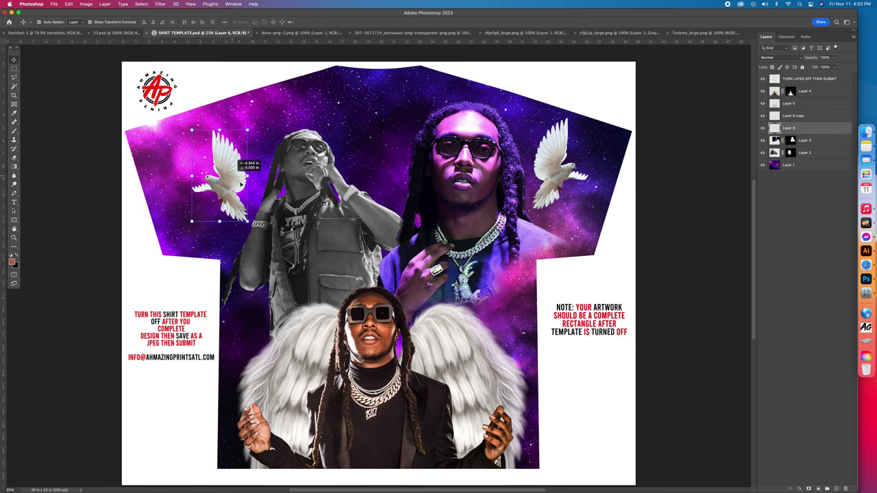
Close the dove image, and bring the astronaut into the shirt template, enlarged and placed between the two upper portraits.
{"action": "left_click", "coordinate": [285, 34]}
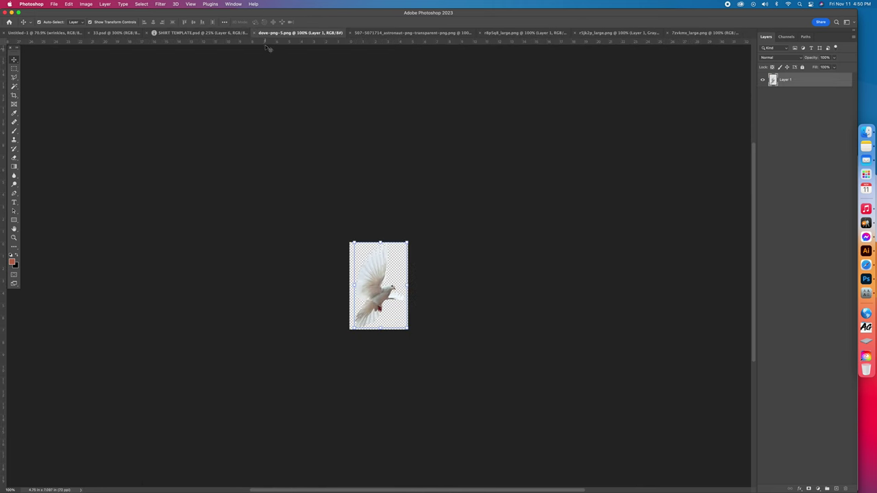
{"action": "left_click", "coordinate": [258, 34]}
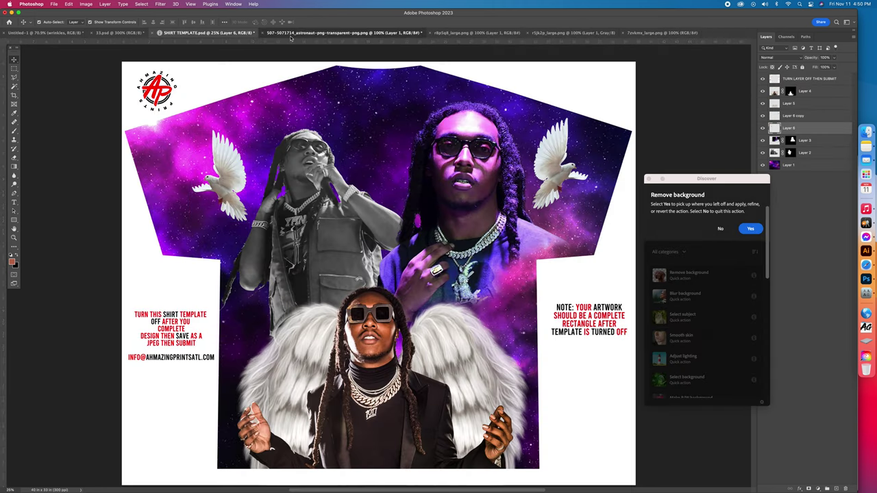
{"action": "left_click", "coordinate": [295, 35]}
{"action": "left_click_drag", "start_coordinate": [363, 230], "coordinate": [202, 34]}
{"action": "left_click", "coordinate": [203, 33]}
{"action": "left_click_drag", "start_coordinate": [372, 126], "coordinate": [381, 152]}
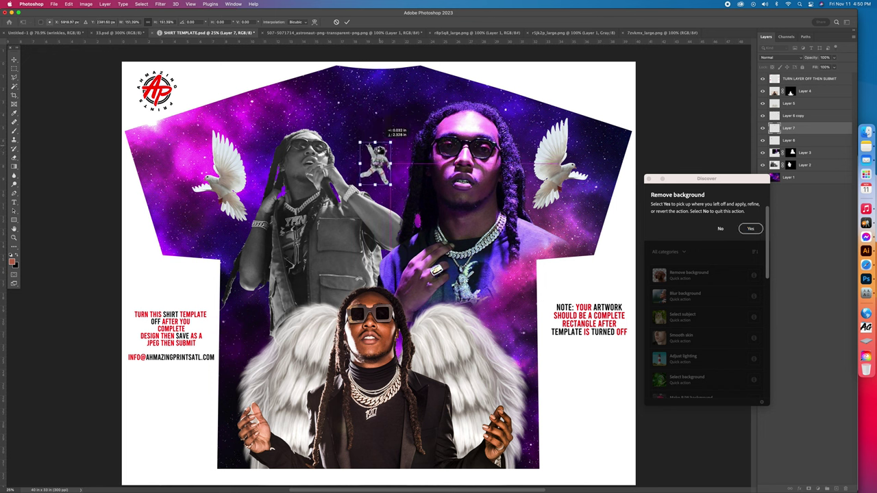
{"action": "left_click", "coordinate": [346, 22]}
Nudge the black-and-white concert figure slightly left on the upper shirt.
{"action": "left_click", "coordinate": [342, 222]}
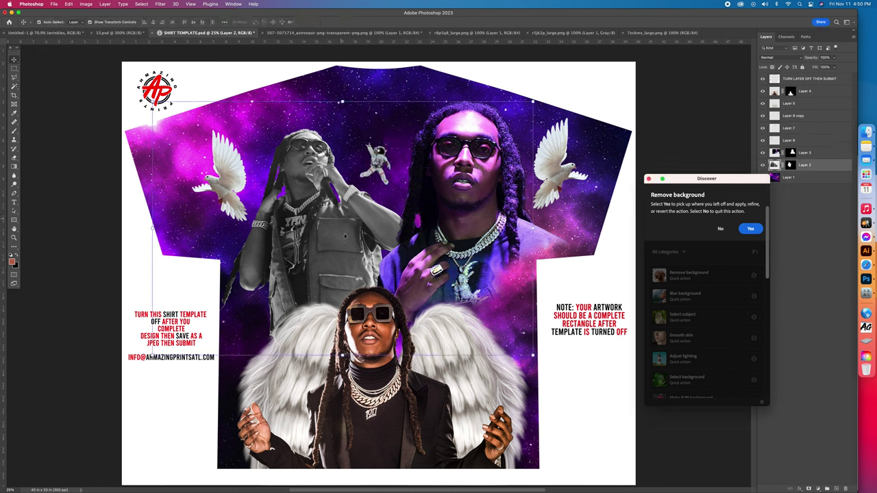
{"action": "left_click_drag", "start_coordinate": [341, 235], "coordinate": [334, 236]}
{"action": "left_click", "coordinate": [649, 178]}
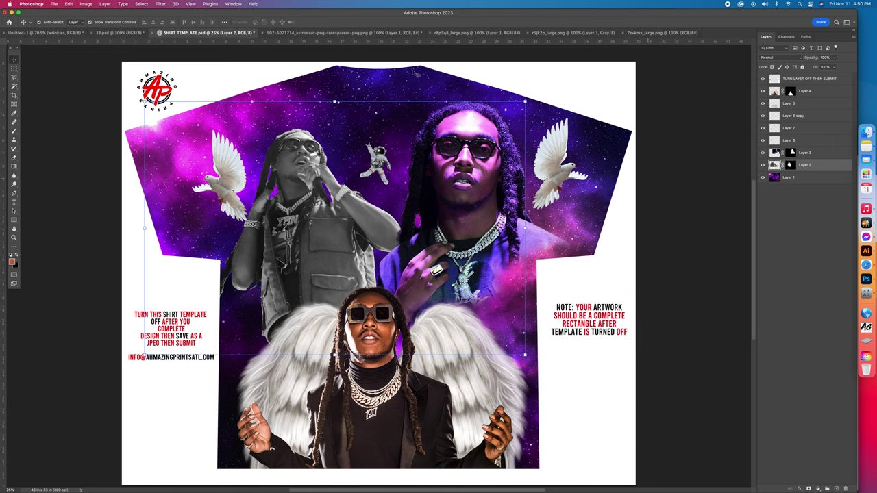
Close the astronaut image, and bring the half-moon image into the shirt template.
{"action": "left_click", "coordinate": [300, 32]}
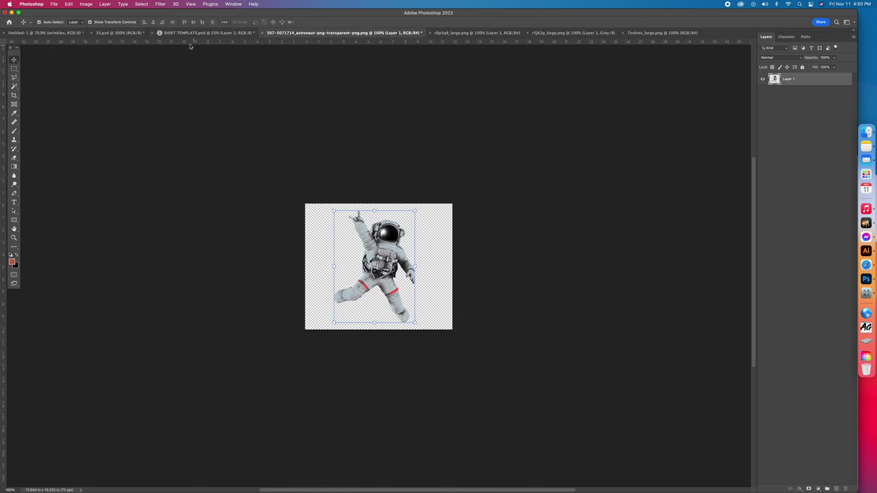
{"action": "left_click", "coordinate": [262, 32]}
{"action": "left_click", "coordinate": [405, 183]}
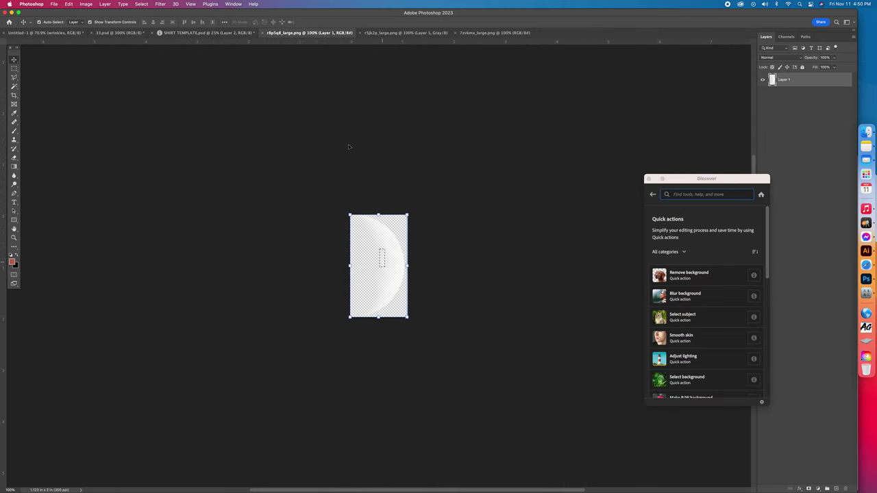
{"action": "left_click_drag", "start_coordinate": [348, 146], "coordinate": [377, 212]}
{"action": "left_click_drag", "start_coordinate": [386, 253], "coordinate": [251, 65]}
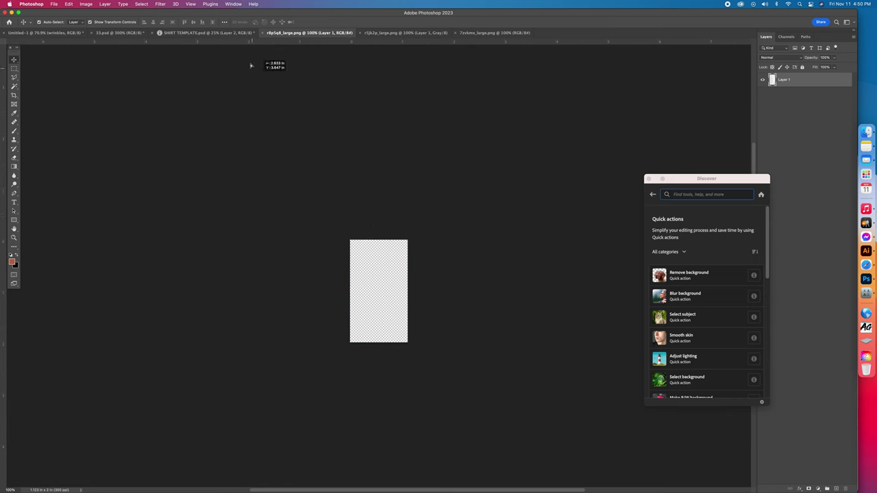
{"action": "left_click", "coordinate": [210, 32]}
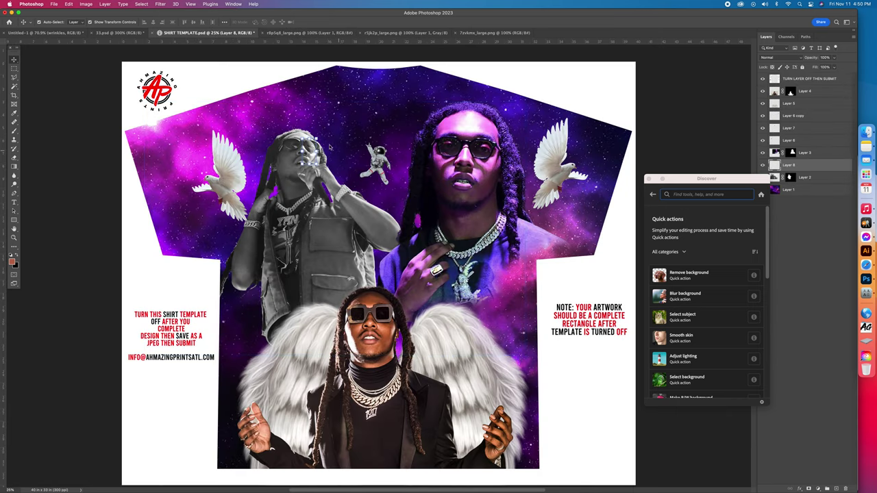
Enlarge the moon and place it over the concert figure so its curved edge reaches the astronaut.
{"action": "key", "text": "ctrl+t"}
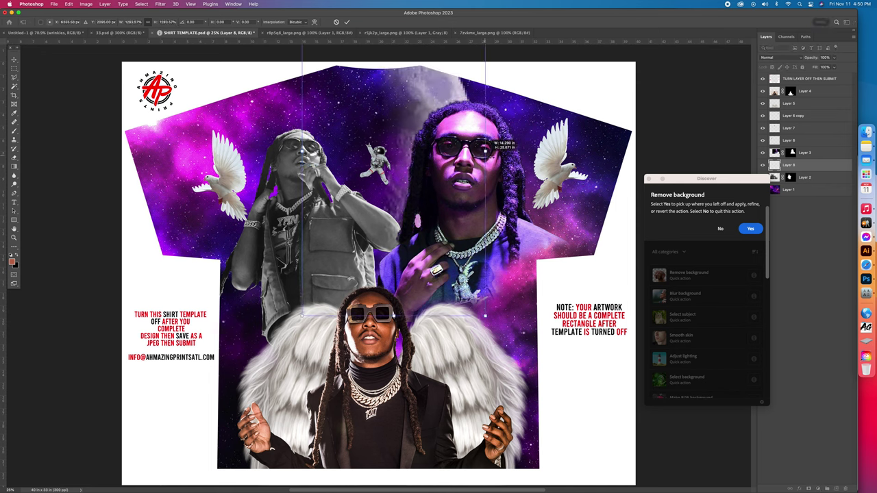
{"action": "left_click_drag", "start_coordinate": [465, 222], "coordinate": [434, 263]}
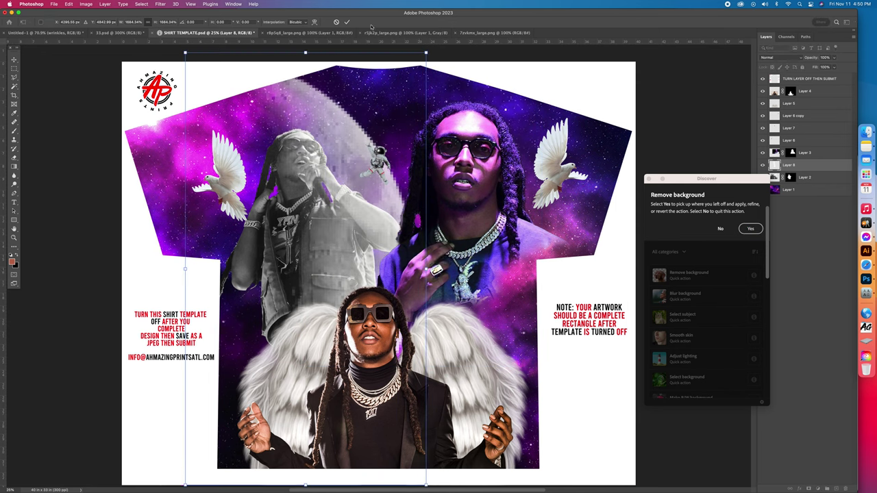
{"action": "left_click", "coordinate": [348, 22]}
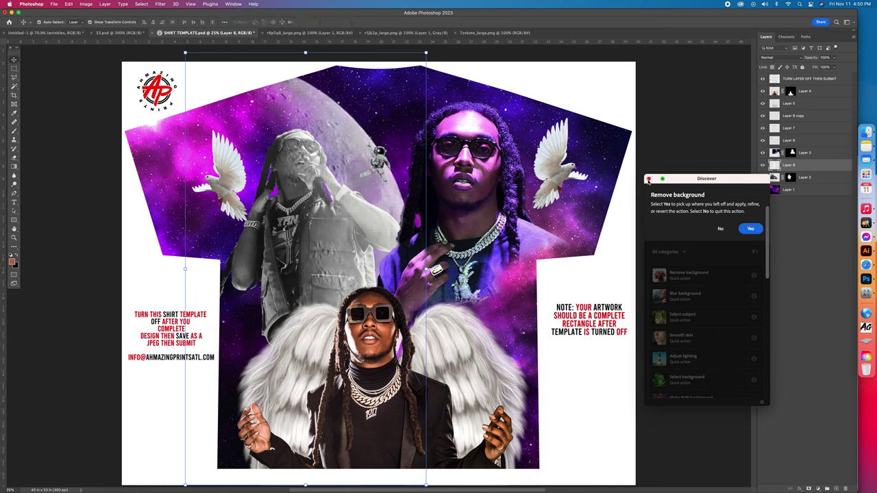
Send the moon one layer down behind the concert figure, and nudge the figure slightly left.
{"action": "left_click", "coordinate": [648, 178]}
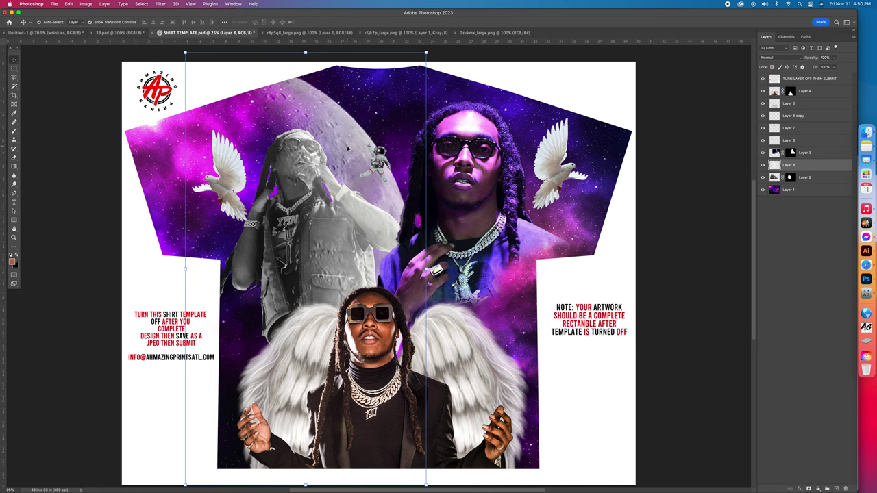
{"action": "key", "text": "super+bracketleft"}
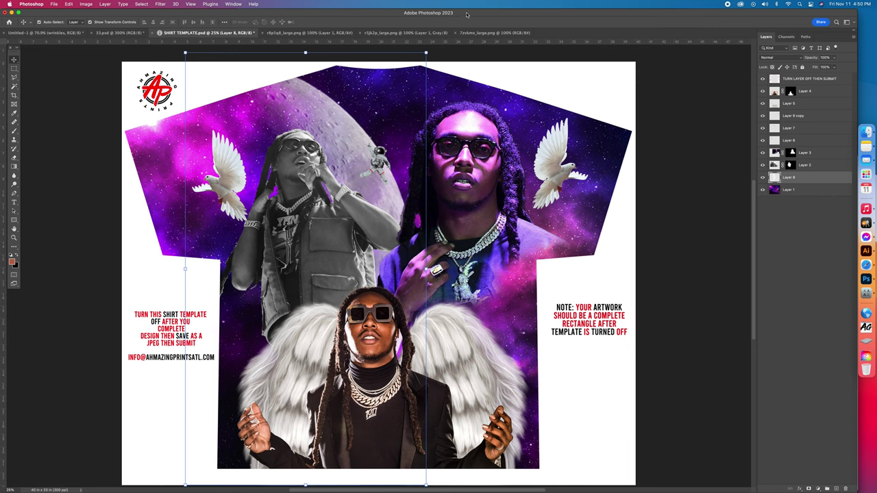
{"action": "left_click_drag", "start_coordinate": [351, 228], "coordinate": [360, 218]}
Close the moon image, and bring the white star sparkle into the shirt template over the purple-lit portrait's pendant.
{"action": "left_click", "coordinate": [321, 33]}
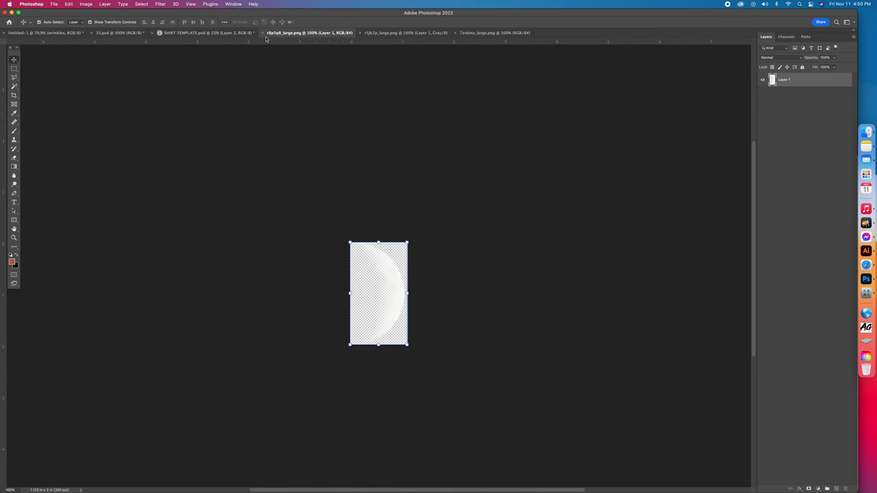
{"action": "left_click", "coordinate": [263, 32]}
{"action": "left_click", "coordinate": [312, 33]}
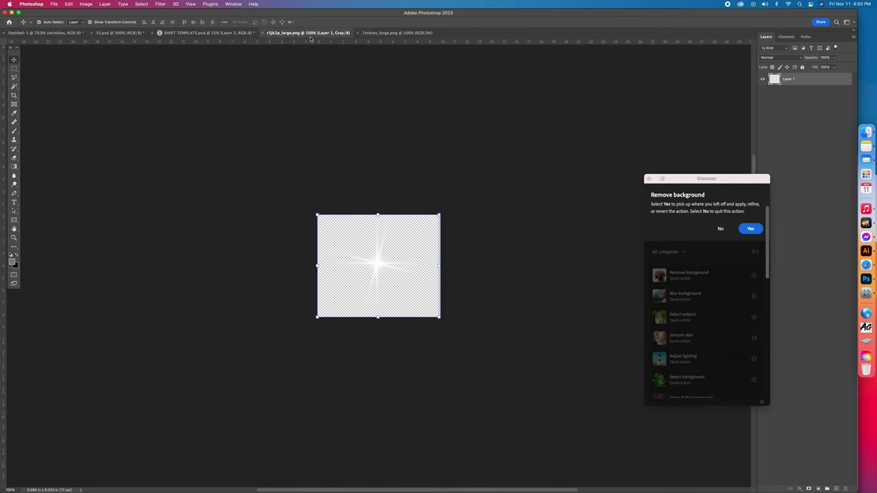
{"action": "left_click", "coordinate": [202, 33]}
{"action": "left_click_drag", "start_coordinate": [370, 186], "coordinate": [470, 250]}
Raise the sparkle layer to the top of the layer stack.
{"action": "key", "text": "super+bracketright"}
{"action": "key", "text": "super+bracketright"}
{"action": "key", "text": "super+bracketright"}
{"action": "key", "text": "super+bracketright"}
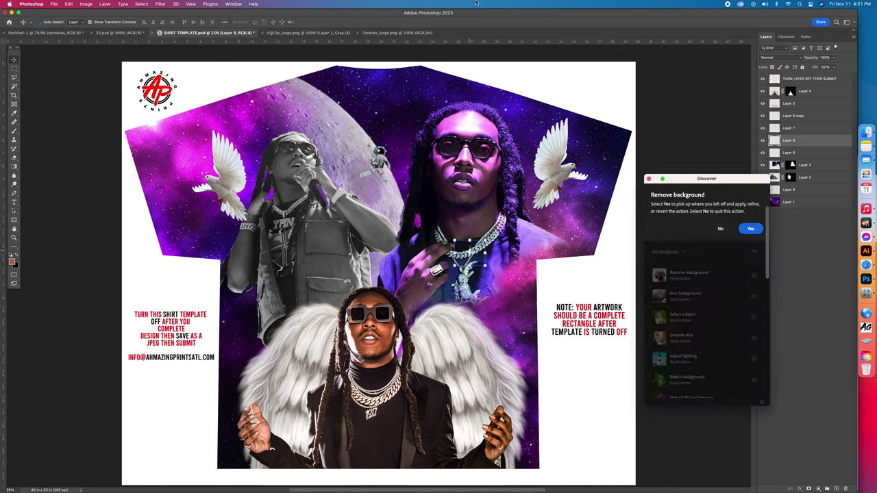
{"action": "key", "text": "super+bracketright"}
{"action": "key", "text": "super+bracketright"}
{"action": "key", "text": "super+bracketright"}
Enlarge the sparkle to about 270% and place it on the purple-lit portrait's diamond chain.
{"action": "key", "text": "super+t"}
{"action": "left_click_drag", "start_coordinate": [490, 238], "coordinate": [492, 196]}
{"action": "left_click_drag", "start_coordinate": [486, 219], "coordinate": [529, 215]}
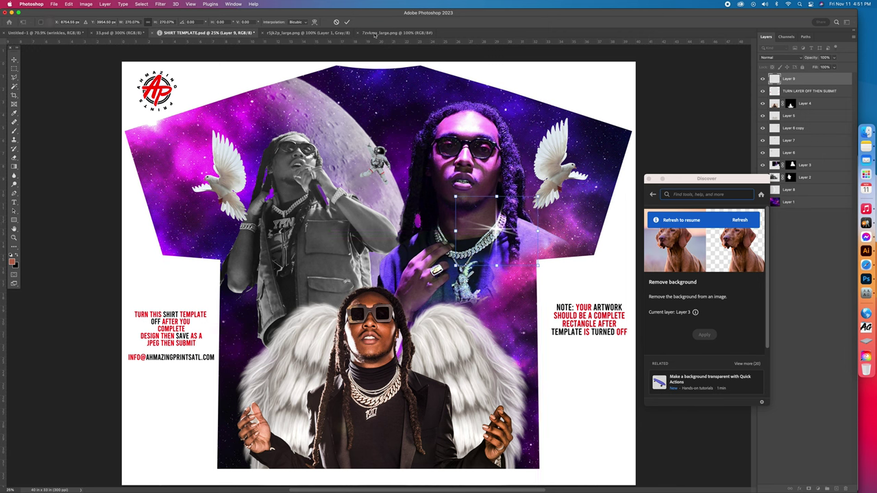
{"action": "left_click", "coordinate": [348, 23]}
{"action": "left_click", "coordinate": [649, 178]}
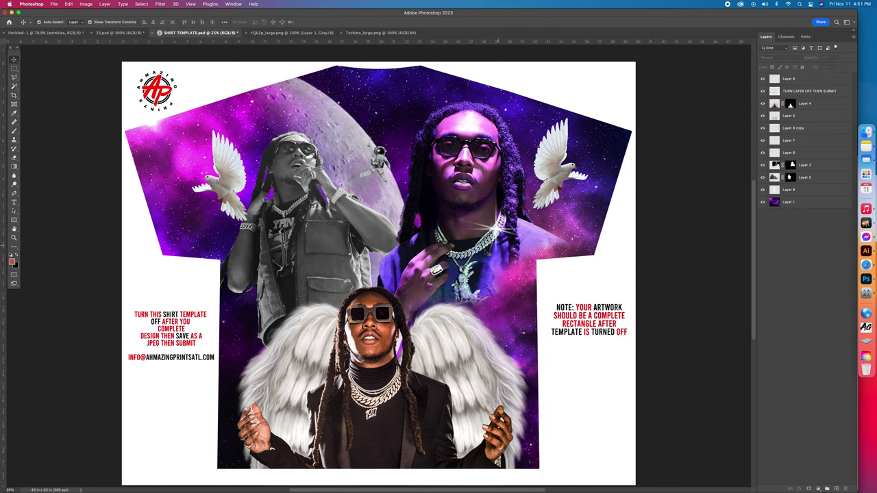
Duplicate the sparkle onto the purple-lit portrait's ring at a smaller size, and again onto the winged portrait's chain, enlarged to about 235%.
{"action": "left_click_drag", "start_coordinate": [498, 228], "coordinate": [435, 276]}
{"action": "left_click_drag", "start_coordinate": [480, 236], "coordinate": [453, 260]}
{"action": "left_click_drag", "start_coordinate": [427, 280], "coordinate": [438, 272]}
{"action": "left_click", "coordinate": [347, 22]}
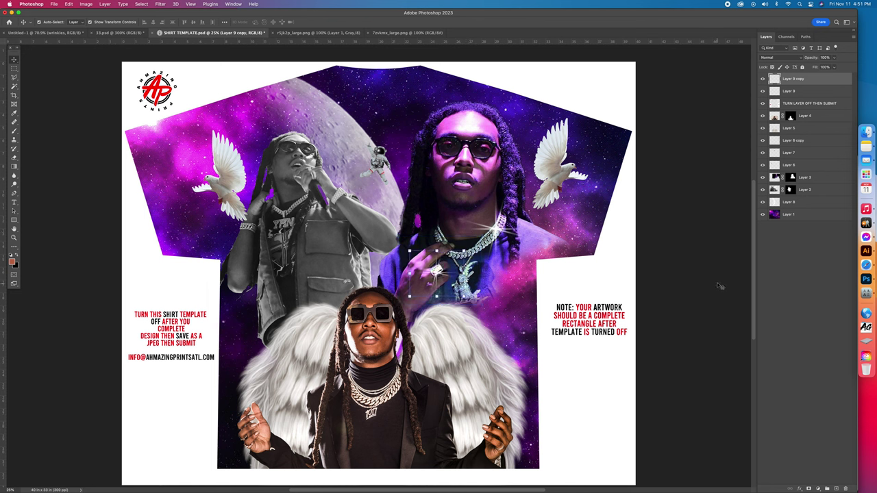
{"action": "left_click_drag", "start_coordinate": [436, 272], "coordinate": [390, 374]}
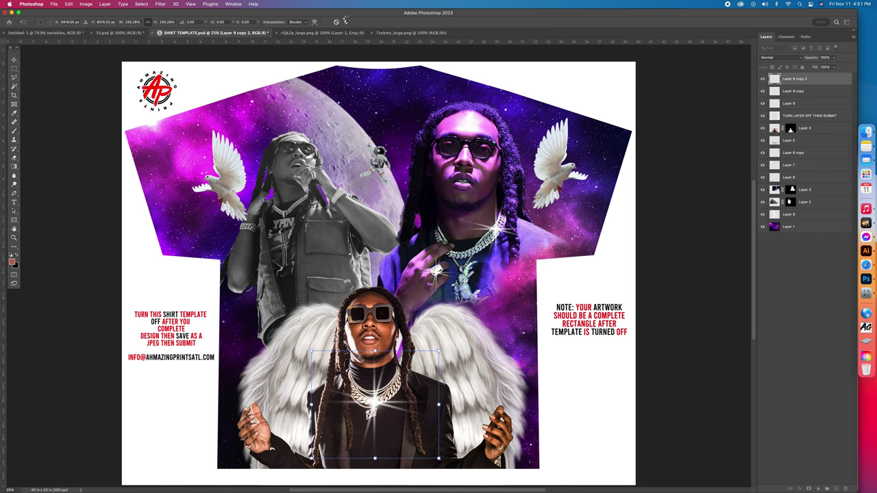
{"action": "left_click", "coordinate": [346, 22]}
Bring the orange lens flare image into the shirt template over the upper middle of the shirt.
{"action": "left_click", "coordinate": [405, 33]}
{"action": "left_click_drag", "start_coordinate": [381, 265], "coordinate": [450, 79]}
{"action": "key", "text": "super+f"}
{"action": "key", "text": "Return"}
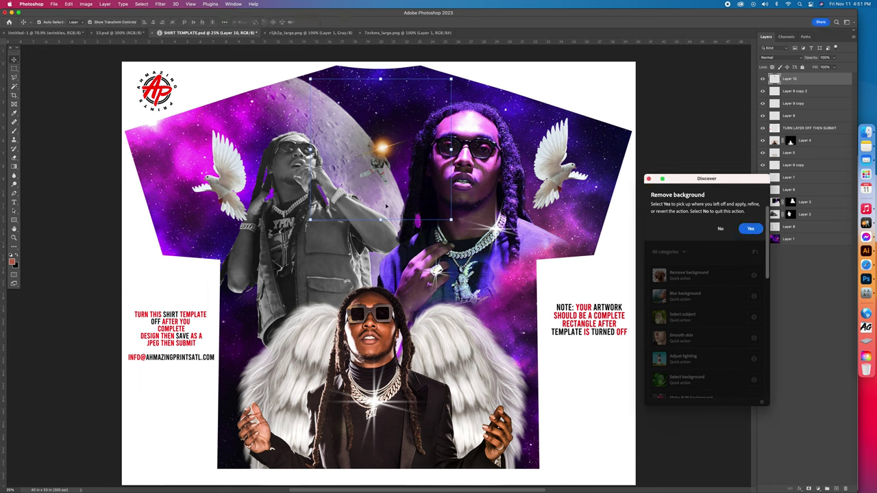
Move the lens flare onto the left sleeve beside the dove and enlarge it to about 267%.
{"action": "left_click_drag", "start_coordinate": [386, 150], "coordinate": [200, 196]}
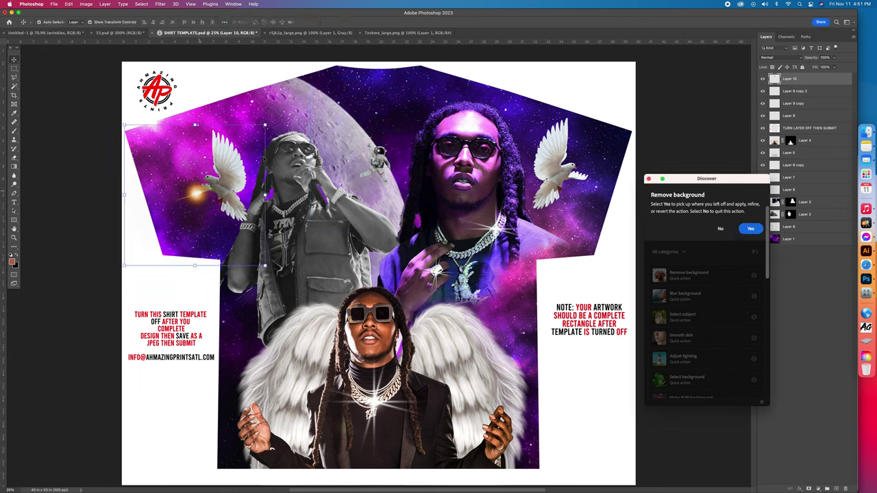
{"action": "left_click_drag", "start_coordinate": [265, 195], "coordinate": [499, 193]}
{"action": "left_click_drag", "start_coordinate": [403, 202], "coordinate": [278, 170]}
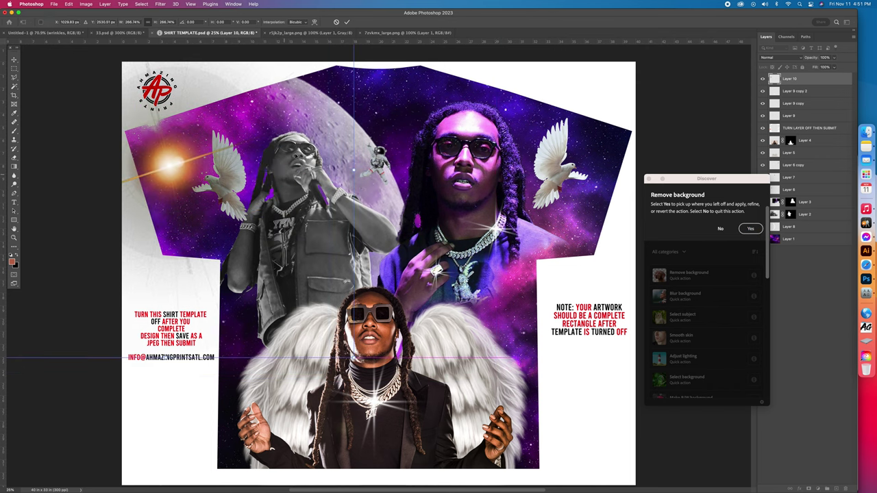
{"action": "left_click_drag", "start_coordinate": [335, 142], "coordinate": [335, 140]}
{"action": "key", "text": "Return"}
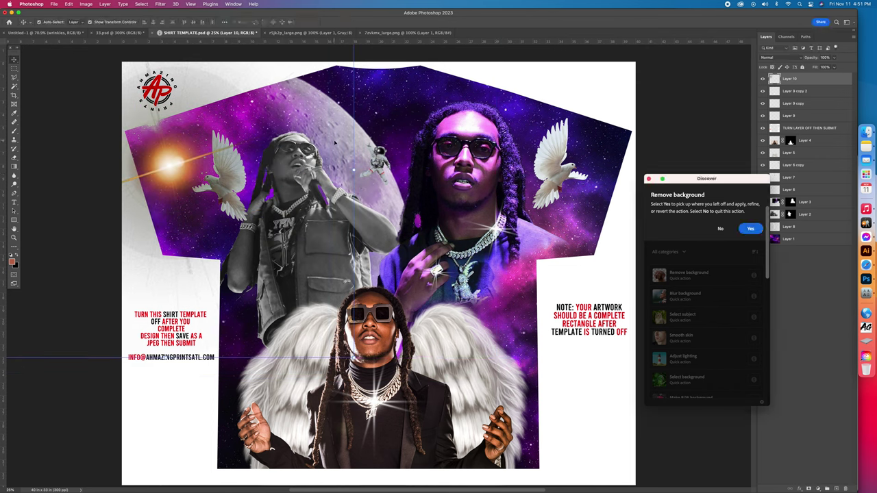
Send the lens flare layer down the stack to sit directly below the astronaut layer.
{"action": "key", "text": "super+["}
{"action": "key", "text": "super+["}
{"action": "key", "text": "super+["}
{"action": "key", "text": "super+["}
{"action": "key", "text": "super+["}
{"action": "key", "text": "super+["}
{"action": "key", "text": "super+["}
{"action": "key", "text": "super+["}
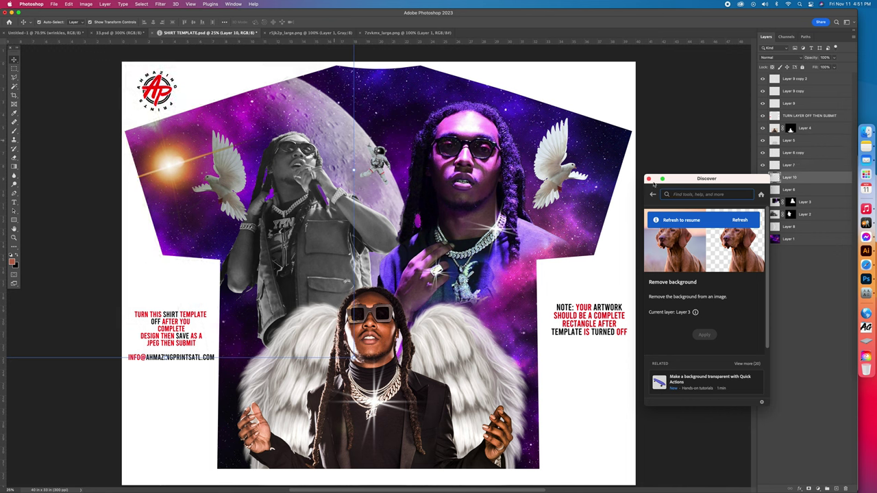
{"action": "left_click", "coordinate": [649, 179]}
Raise the TURN LAYER OFF THEN SUBMIT template layer to the top of the layer stack.
{"action": "left_click", "coordinate": [620, 307]}
{"action": "key", "text": "ctrl+bracketright"}
{"action": "key", "text": "ctrl+bracketright"}
{"action": "key", "text": "ctrl+bracketright"}
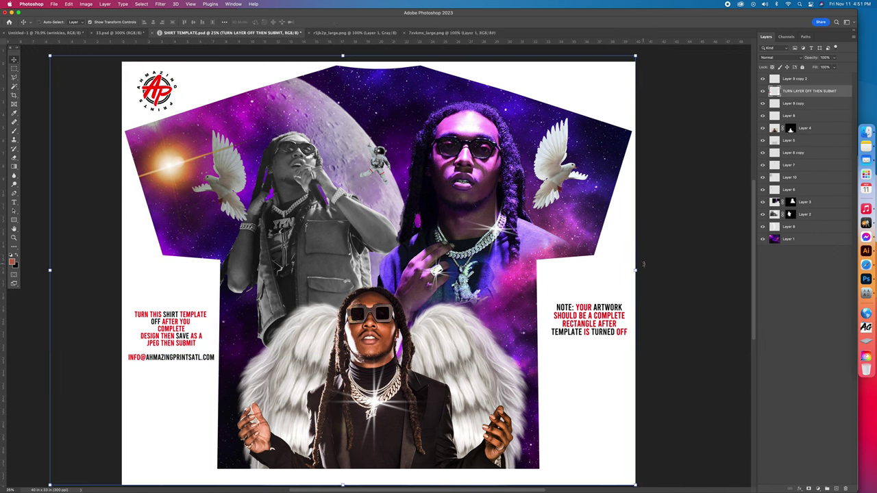
Duplicate the lens flare and place the copy at the outer edge of the right sleeve.
{"action": "left_click", "coordinate": [717, 320]}
{"action": "left_click_drag", "start_coordinate": [511, 312], "coordinate": [602, 221]}
{"action": "left_click_drag", "start_coordinate": [416, 221], "coordinate": [461, 410]}
{"action": "left_click", "coordinate": [348, 23]}
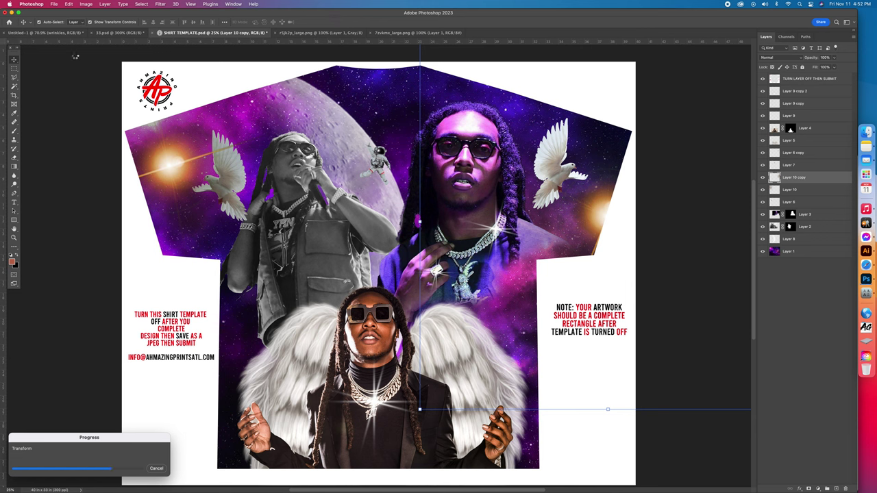
Nudge the right-sleeve lens flare slightly down and left.
{"action": "key", "text": "shift+Down"}
{"action": "key", "text": "shift+Down"}
{"action": "key", "text": "shift+Down"}
{"action": "key", "text": "shift+Down"}
{"action": "key", "text": "shift+Down"}
{"action": "key", "text": "shift+Left"}
{"action": "key", "text": "shift+Left"}
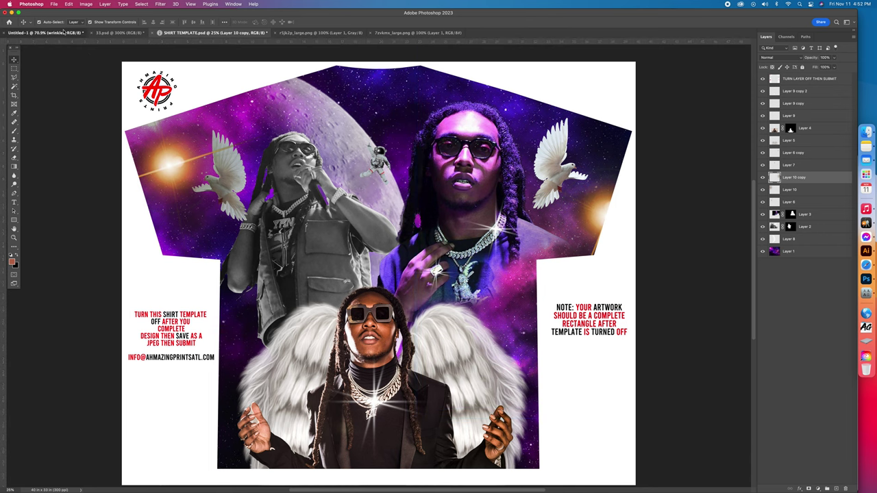
Bring the TAKEOFF text layer from 33.psd into the shirt template, over the concert figure's vest.
{"action": "left_click", "coordinate": [67, 33]}
{"action": "left_click", "coordinate": [130, 34]}
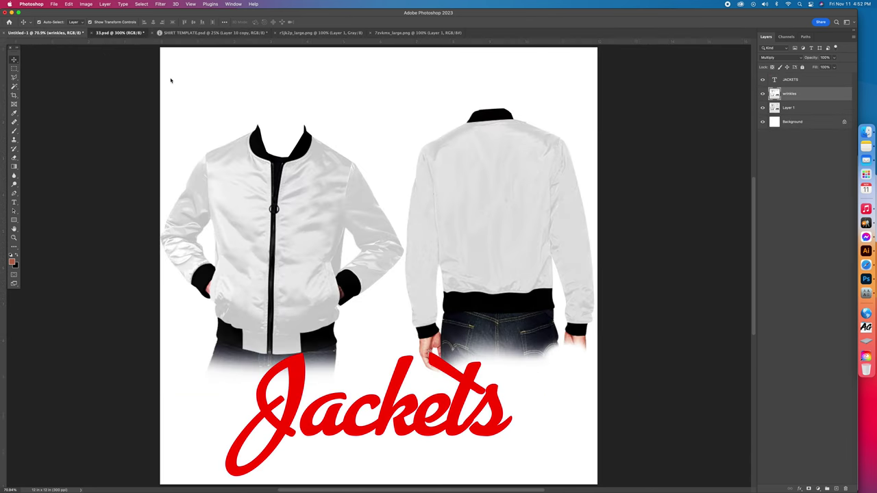
{"action": "left_click_drag", "start_coordinate": [254, 236], "coordinate": [236, 36]}
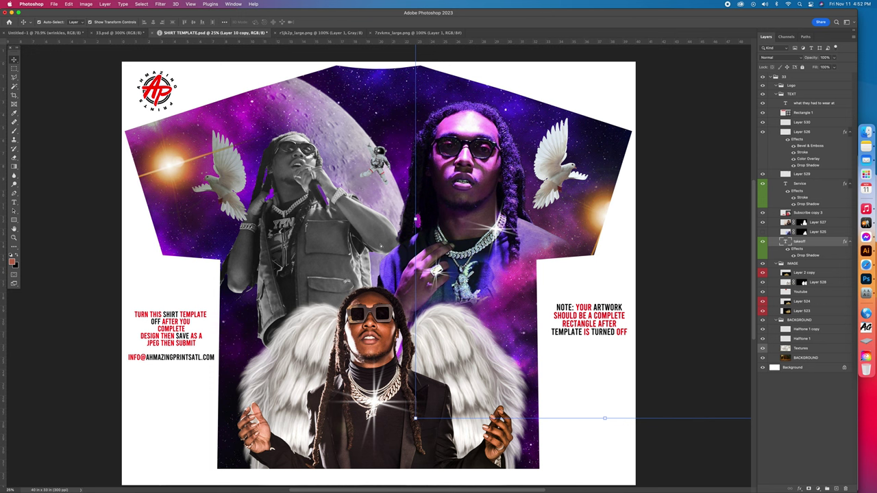
{"action": "left_click_drag", "start_coordinate": [381, 246], "coordinate": [387, 248]}
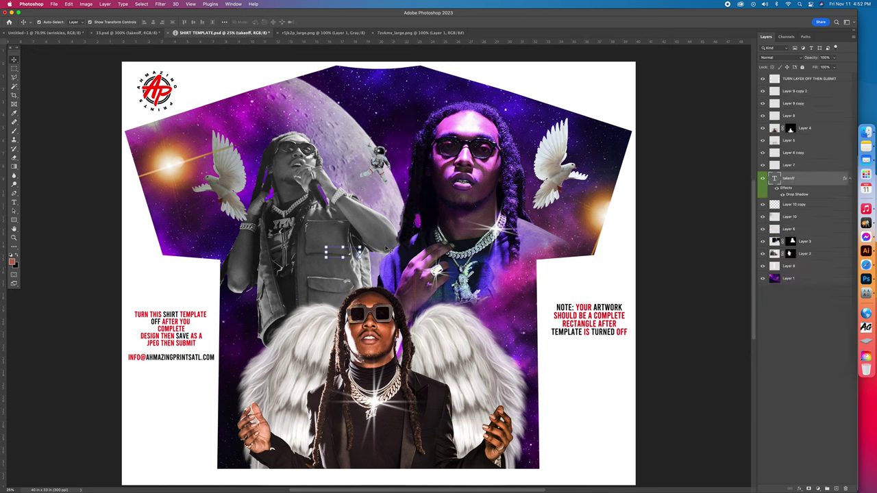
Enlarge the TAKEOFF text so it spans from the concert figure's chest to the purple-lit portrait.
{"action": "key", "text": "super+f"}
{"action": "left_click_drag", "start_coordinate": [344, 243], "coordinate": [347, 209]}
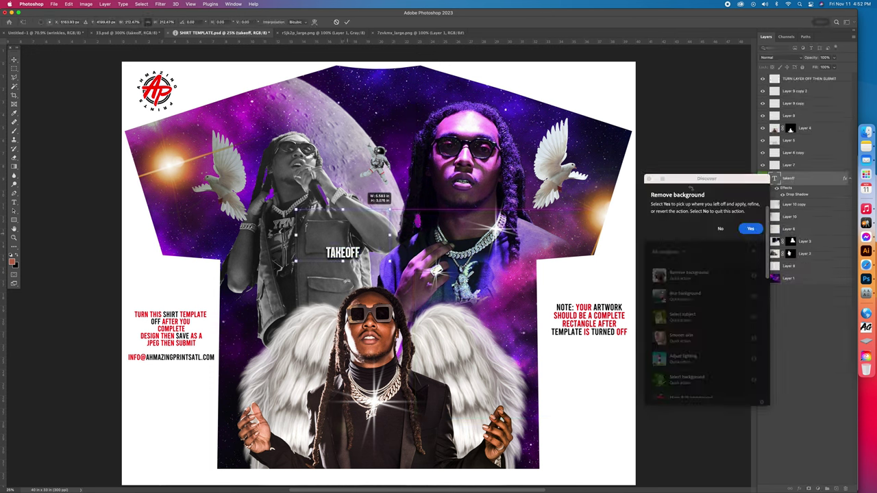
{"action": "left_click", "coordinate": [648, 179]}
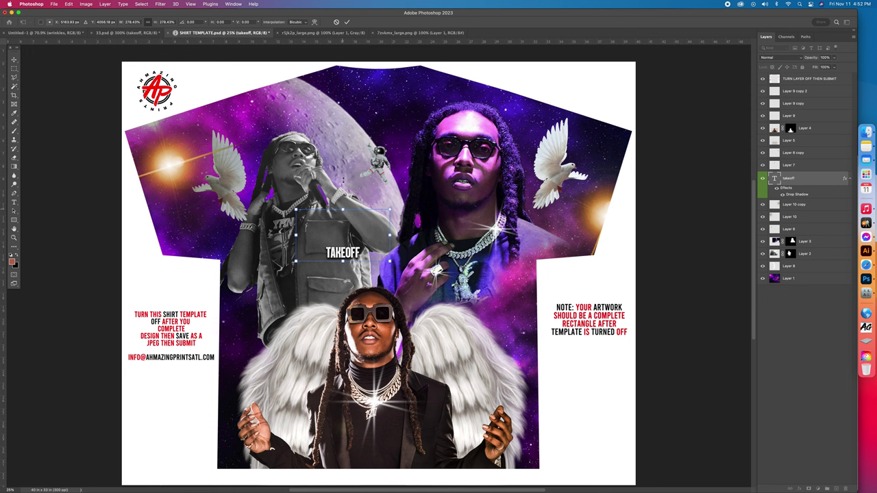
{"action": "left_click_drag", "start_coordinate": [347, 153], "coordinate": [367, 134]}
{"action": "key", "text": "Return"}
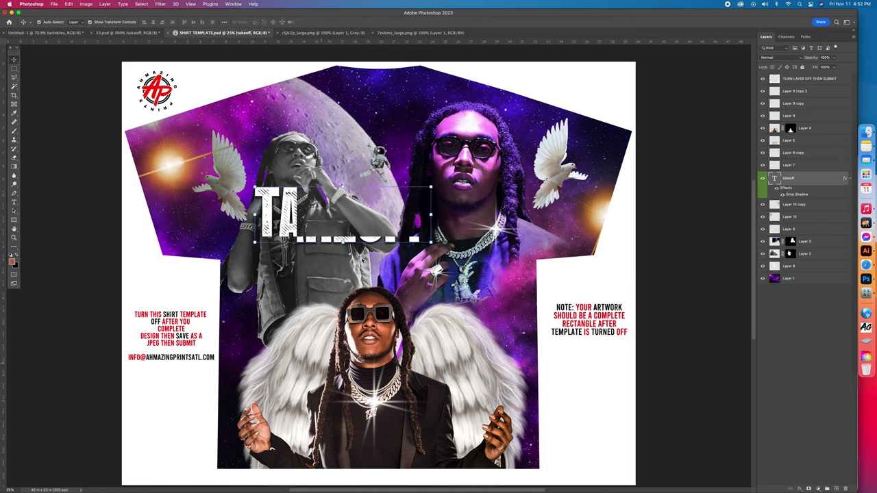
Move the TAKEOFF text down so it sits just above the winged portrait's head.
{"action": "left_click_drag", "start_coordinate": [358, 216], "coordinate": [355, 282]}
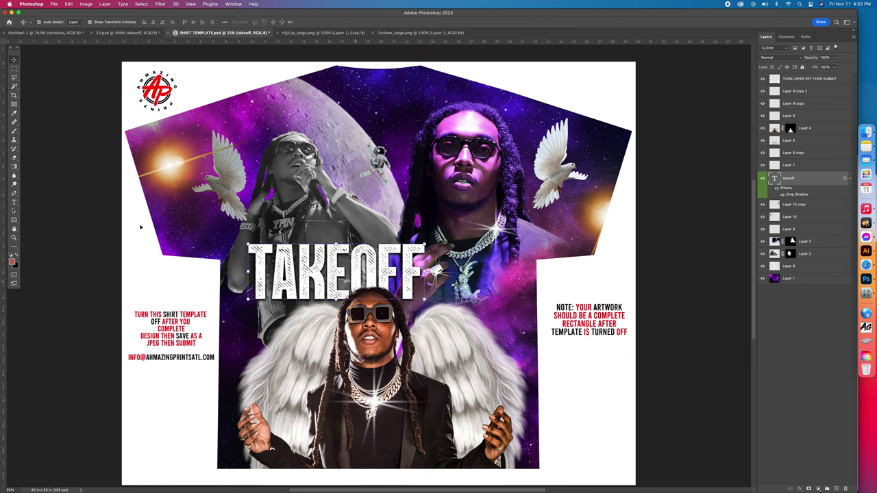
Add a GONE BUT NEVER FORGOTTEN text layer over the moon in the Amboy Black font.
{"action": "left_click", "coordinate": [14, 202]}
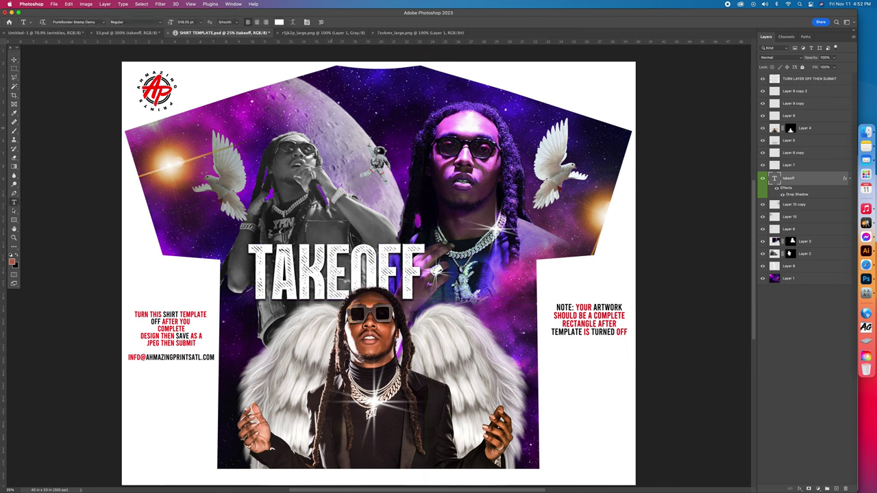
{"action": "left_click", "coordinate": [278, 117]}
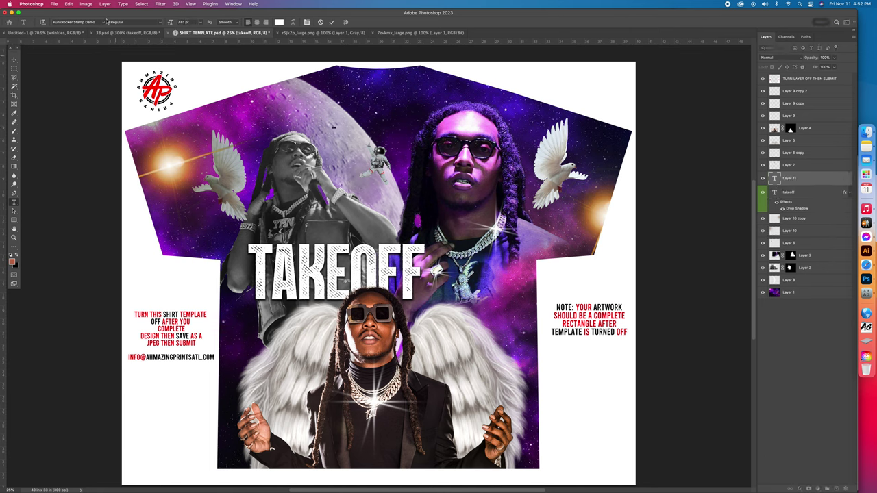
{"action": "left_click", "coordinate": [104, 23]}
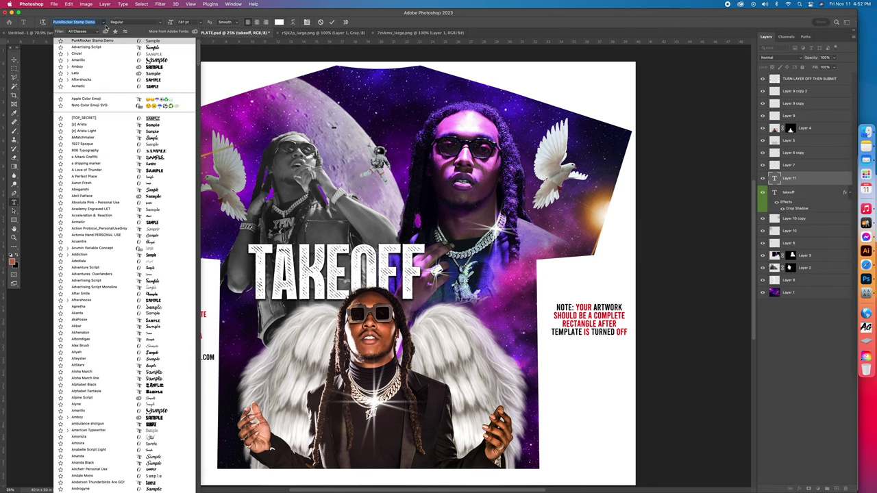
{"action": "left_click", "coordinate": [103, 66]}
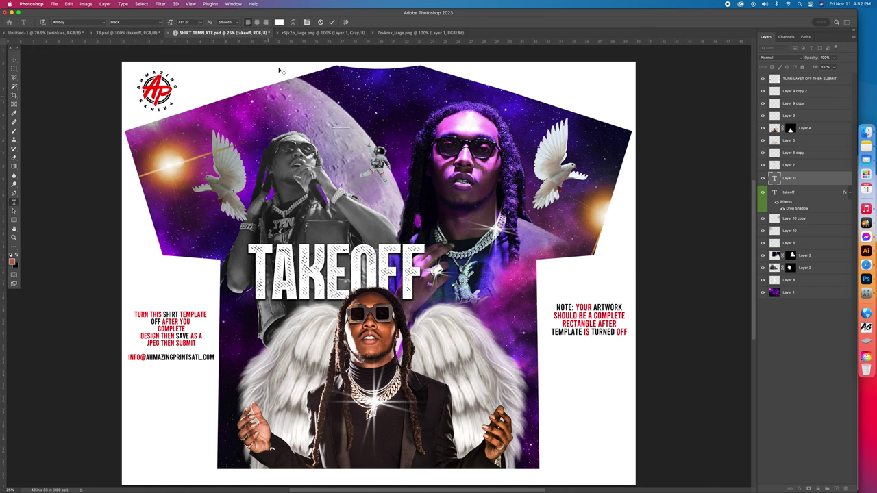
{"action": "left_click", "coordinate": [332, 22]}
{"action": "left_click", "coordinate": [13, 60]}
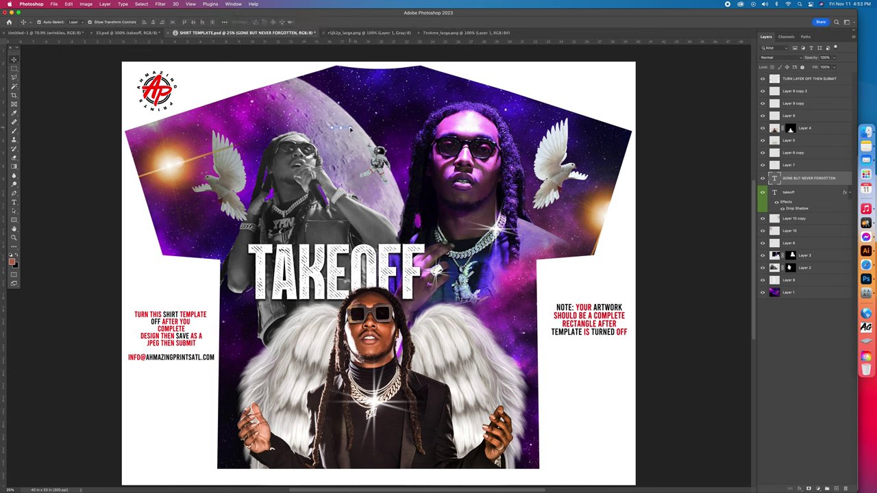
Enlarge the GONE BUT NEVER FORGOTTEN text to the width of TAKEOFF and place it directly above that word.
{"action": "key", "text": "super+t"}
{"action": "left_click_drag", "start_coordinate": [355, 128], "coordinate": [474, 125]}
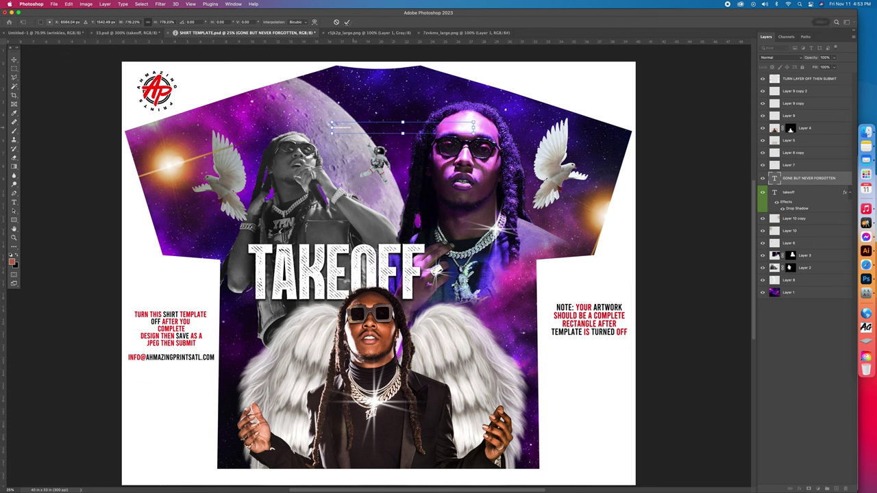
{"action": "left_click", "coordinate": [346, 23]}
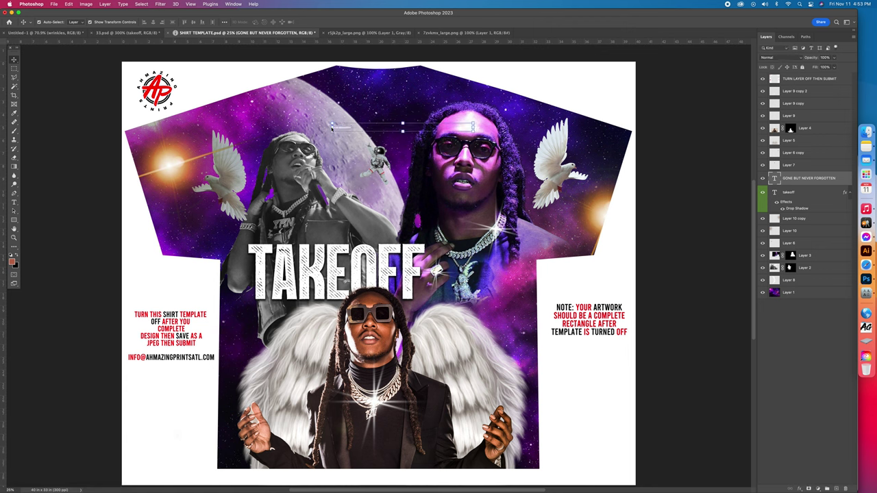
{"action": "key", "text": "ctrl+t"}
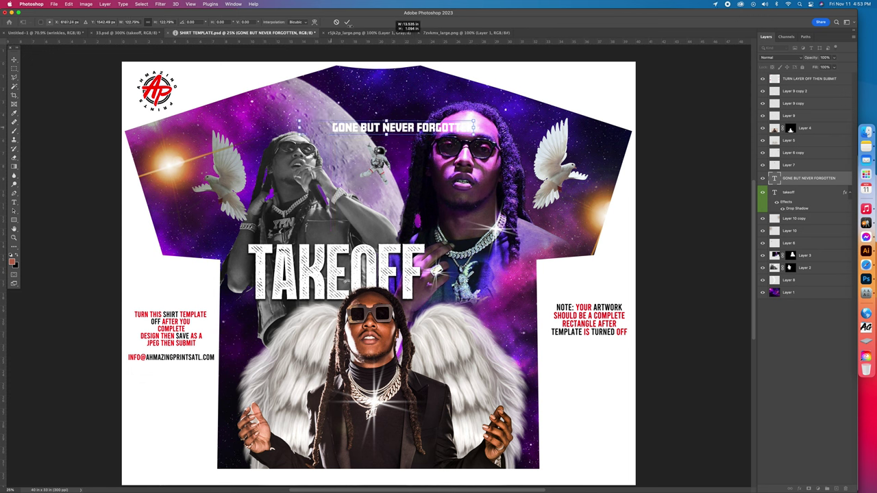
{"action": "left_click", "coordinate": [347, 22]}
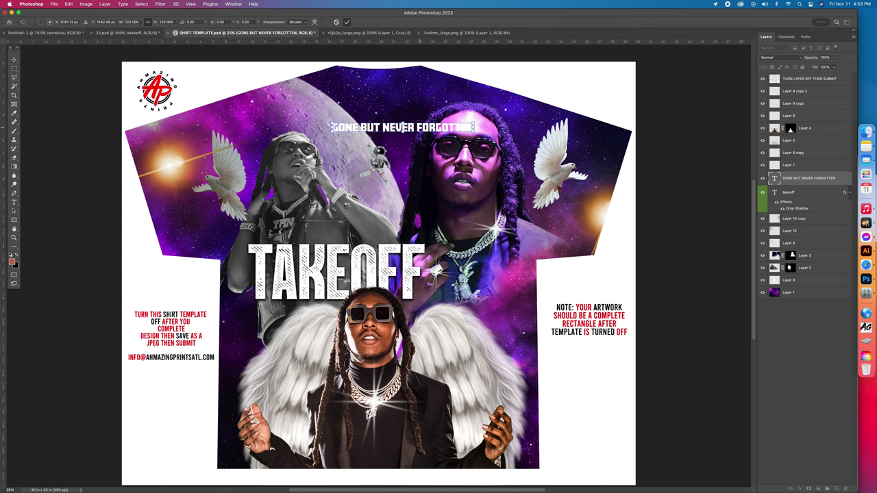
{"action": "key", "text": "Return"}
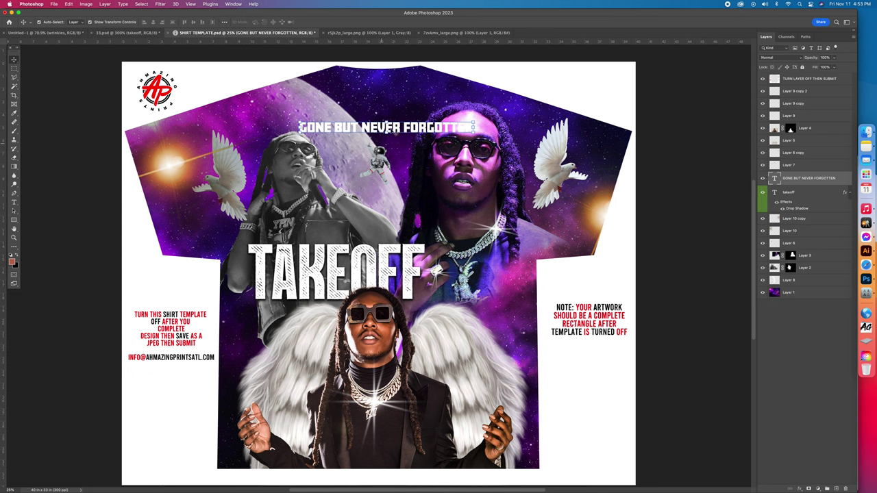
{"action": "left_click_drag", "start_coordinate": [402, 130], "coordinate": [313, 224]}
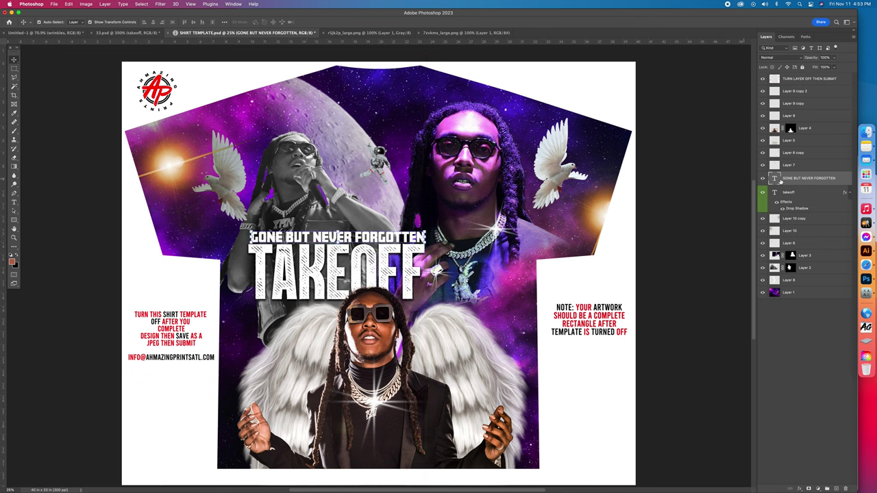
Give the GONE BUT NEVER FORGOTTEN text a dark purple color overlay (4e1760) sampled from the galaxy background.
{"action": "double_click", "coordinate": [842, 179]}
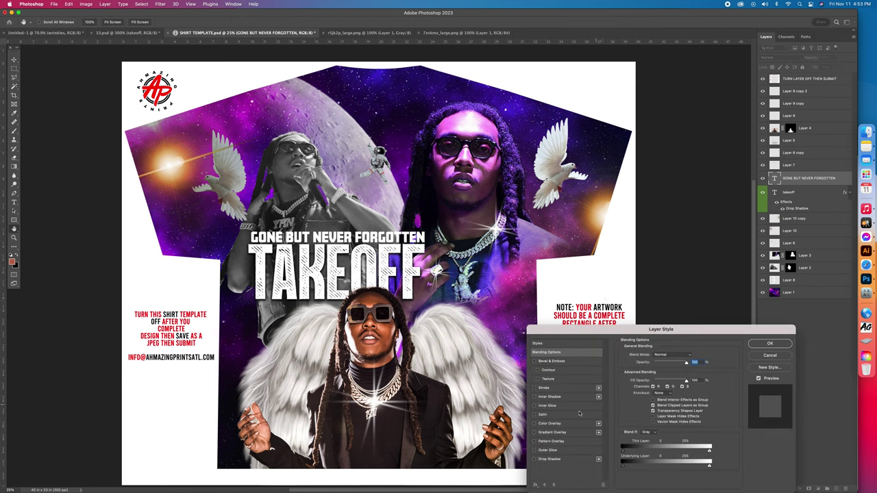
{"action": "left_click", "coordinate": [574, 425]}
{"action": "left_click", "coordinate": [690, 358]}
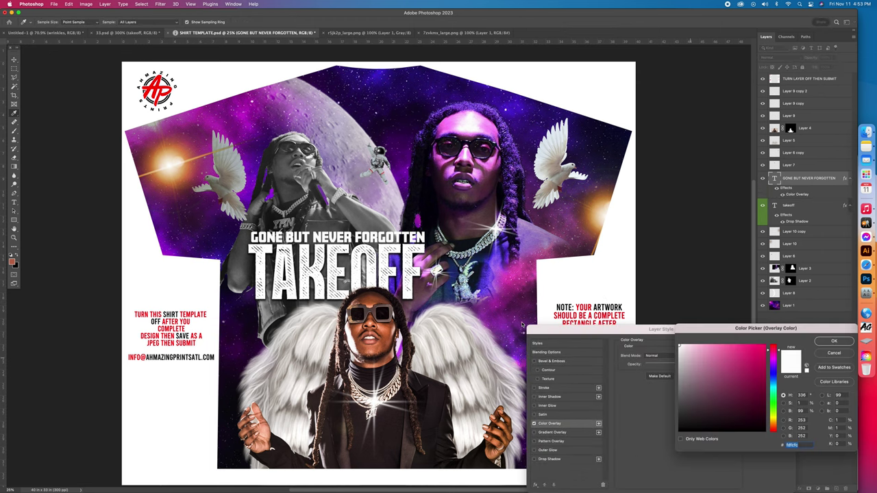
{"action": "left_click", "coordinate": [516, 284]}
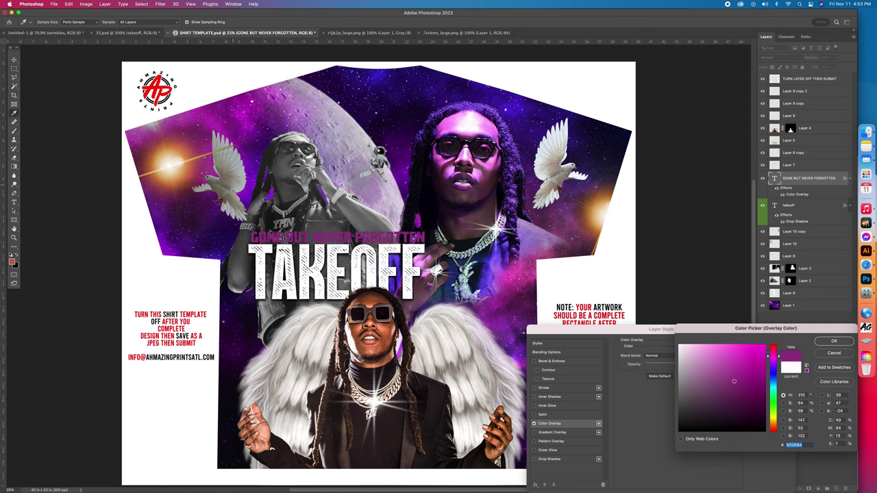
{"action": "left_click", "coordinate": [187, 239]}
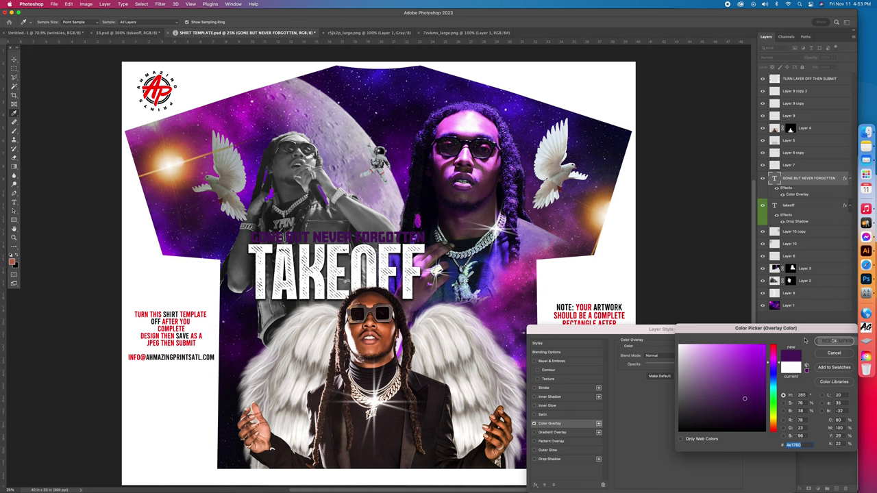
{"action": "key", "text": "Return"}
Add a white outer glow to the GONE BUT NEVER FORGOTTEN text with 100% opacity, 28% spread and 70 px size.
{"action": "left_click", "coordinate": [568, 450]}
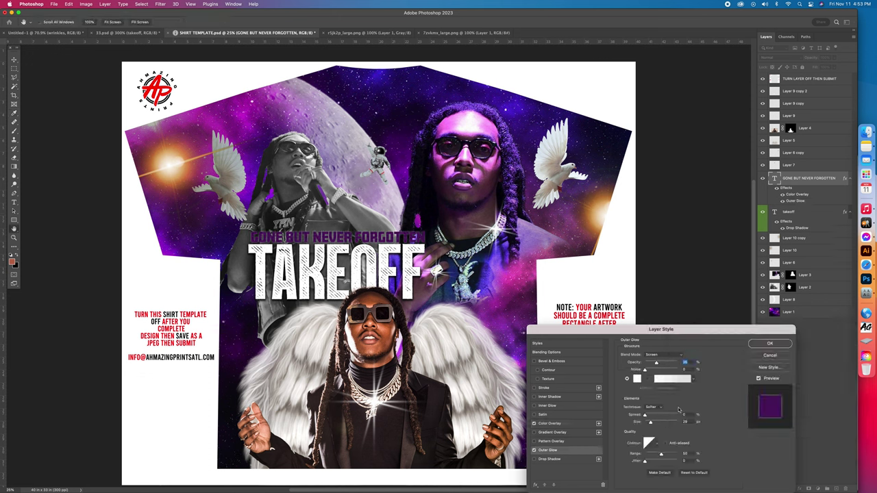
{"action": "left_click", "coordinate": [678, 362]}
{"action": "left_click", "coordinate": [655, 414]}
{"action": "left_click_drag", "start_coordinate": [655, 423], "coordinate": [661, 421]}
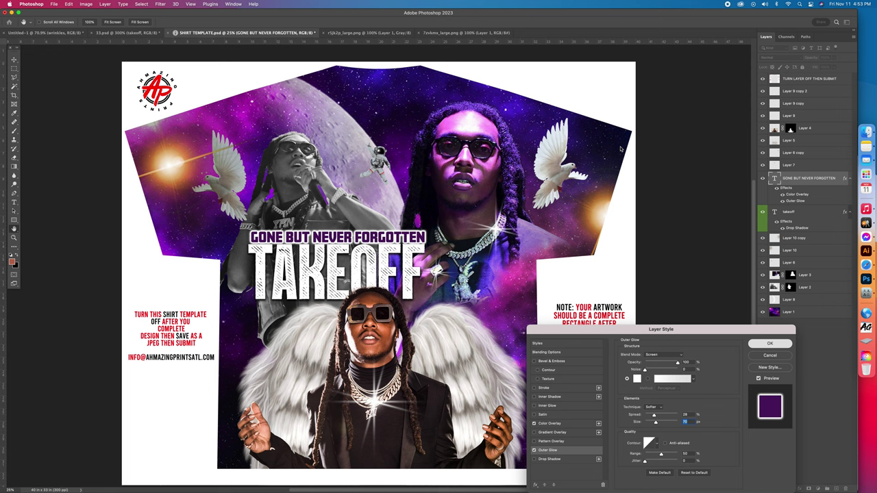
{"action": "key", "text": "Return"}
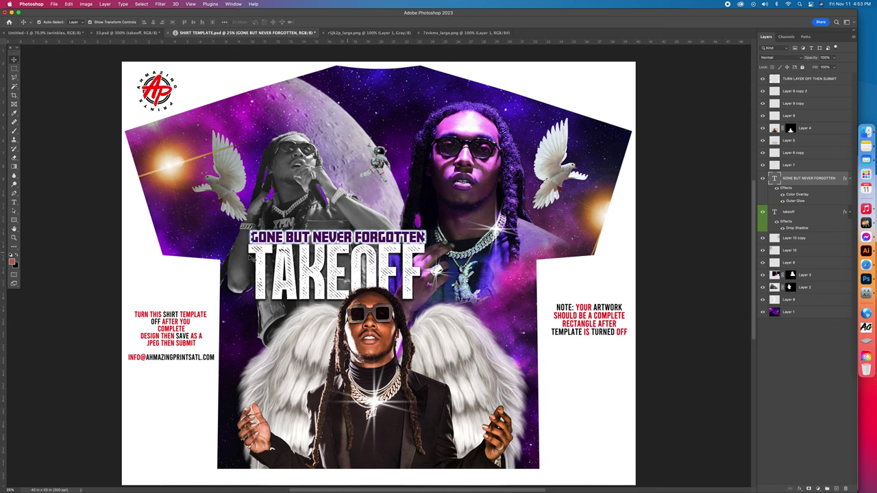
Touch up the concert figure's layer mask around the shoulder with a white brush, and select the purple-lit portrait's mask with a larger brush.
{"action": "left_click", "coordinate": [294, 173]}
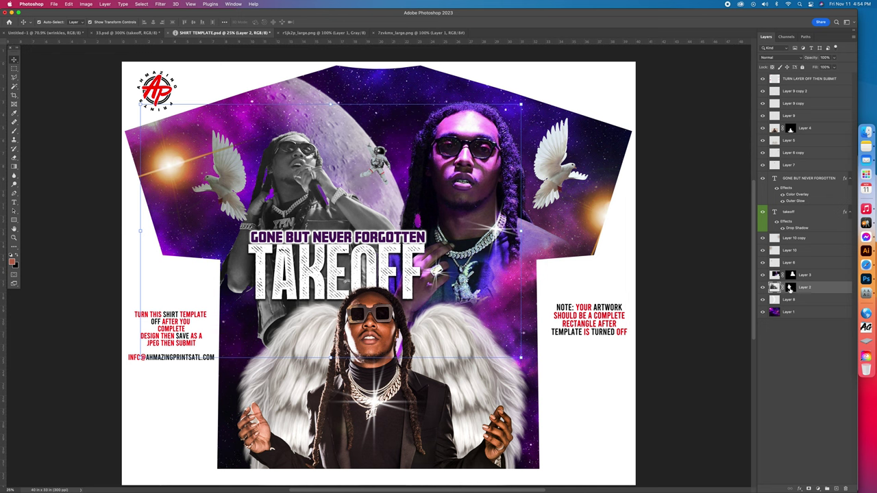
{"action": "left_click", "coordinate": [795, 288]}
{"action": "key", "text": "b"}
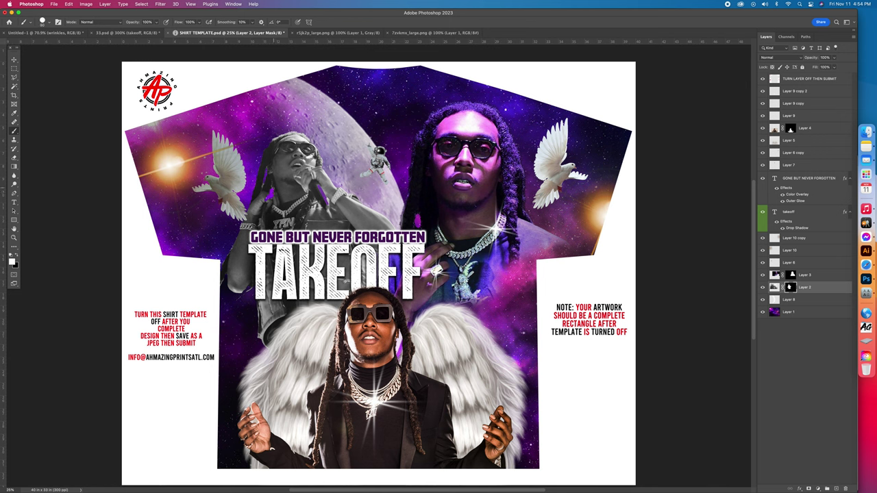
{"action": "left_click_drag", "start_coordinate": [273, 189], "coordinate": [268, 197]}
{"action": "key", "text": "bracketright"}
{"action": "key", "text": "bracketright"}
{"action": "key", "text": "alt+bracketright"}
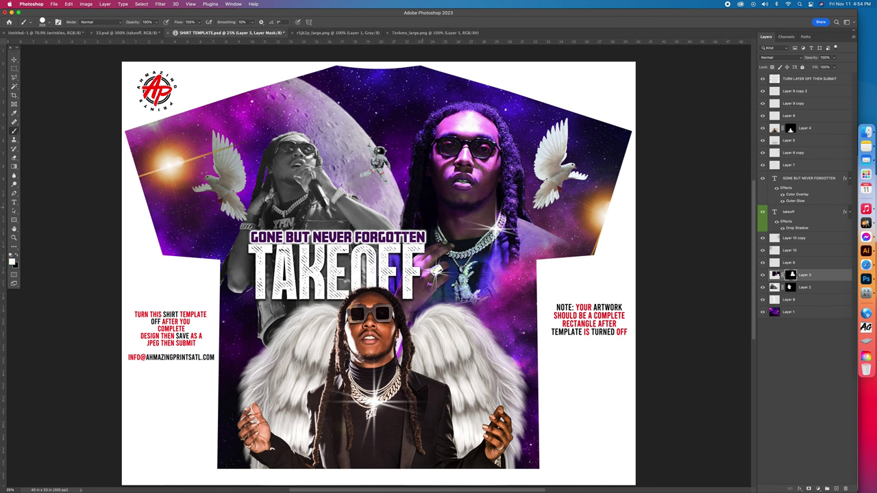
{"action": "left_click", "coordinate": [14, 59]}
{"action": "left_click", "coordinate": [82, 137]}
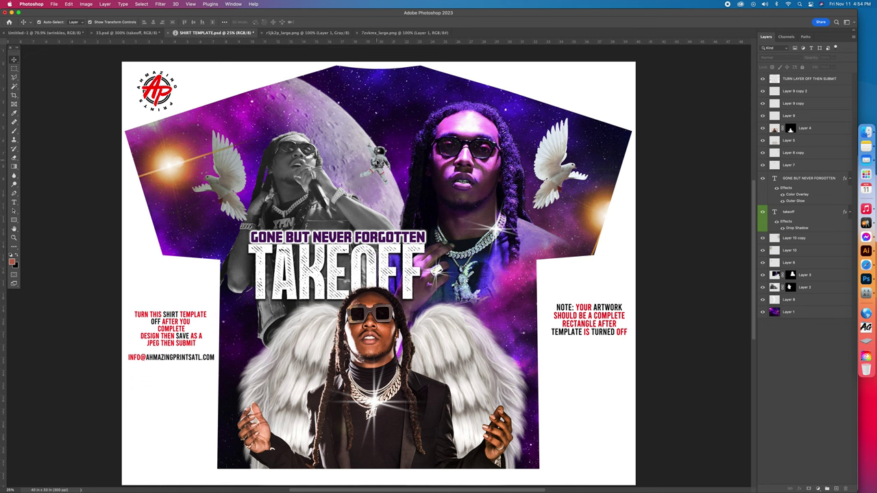
Enlarge the astronaut between the concert figure and the purple-lit portrait.
{"action": "left_click", "coordinate": [379, 168]}
{"action": "left_click_drag", "start_coordinate": [375, 185], "coordinate": [376, 203]}
{"action": "left_click", "coordinate": [347, 22]}
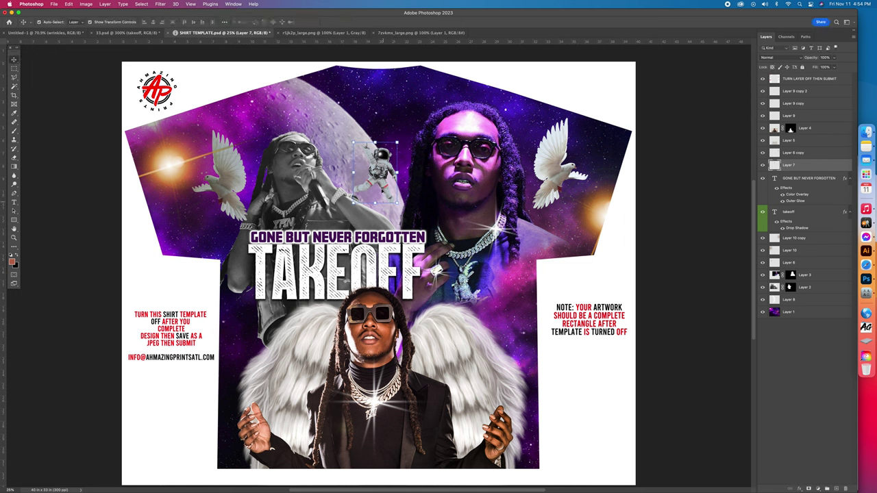